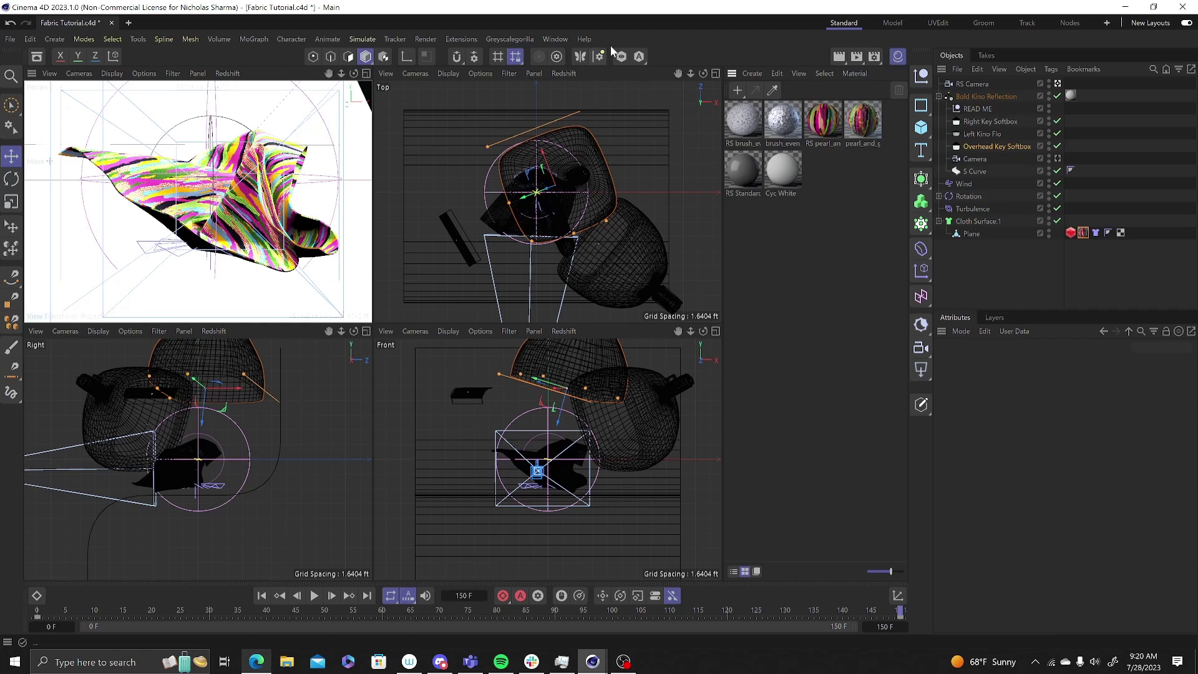
Step: Open the Substance Asset Manager and inspect the asset properties of brush_even_print_fabric and pearl_and_glitter_embroidery
{"action": "left_click", "coordinate": [468, 39]}
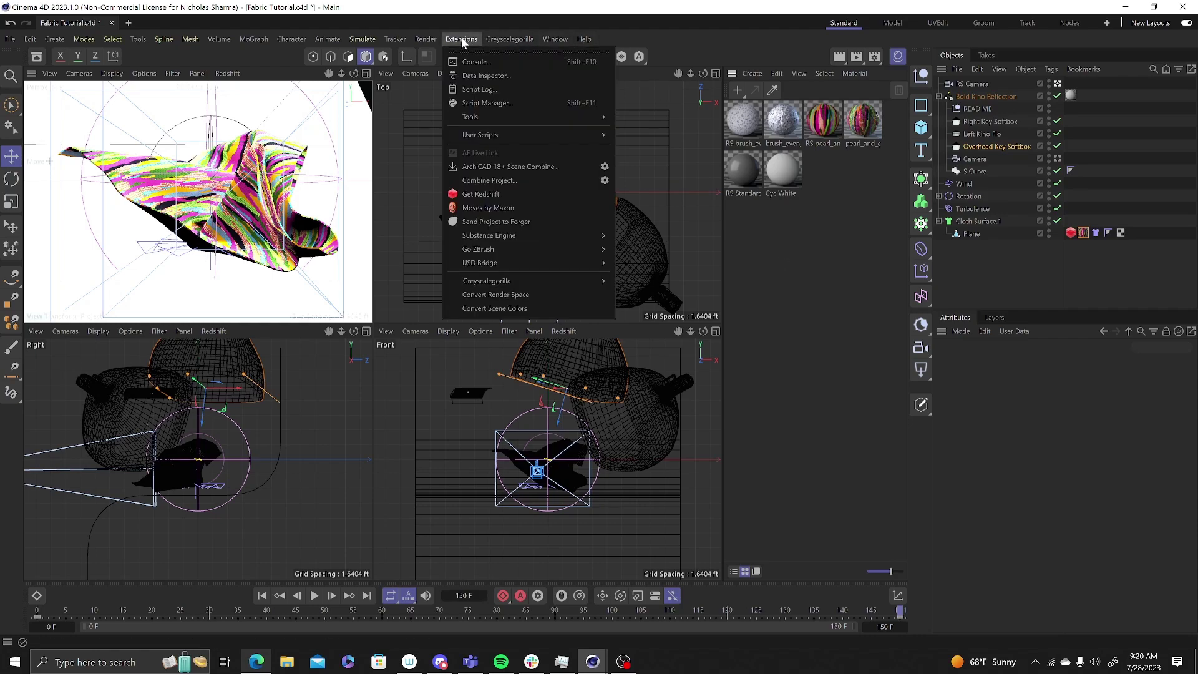
{"action": "mouse_move", "coordinate": [507, 238]}
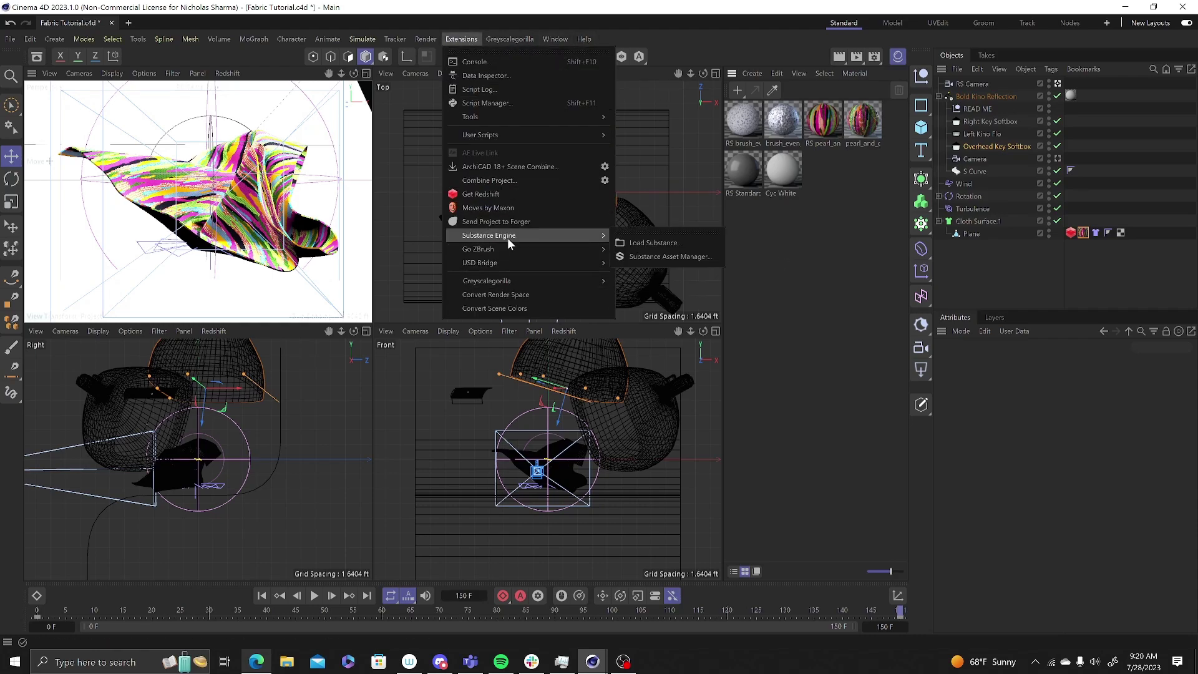
{"action": "left_click", "coordinate": [672, 256]}
{"action": "left_click_drag", "start_coordinate": [676, 212], "coordinate": [591, 256]}
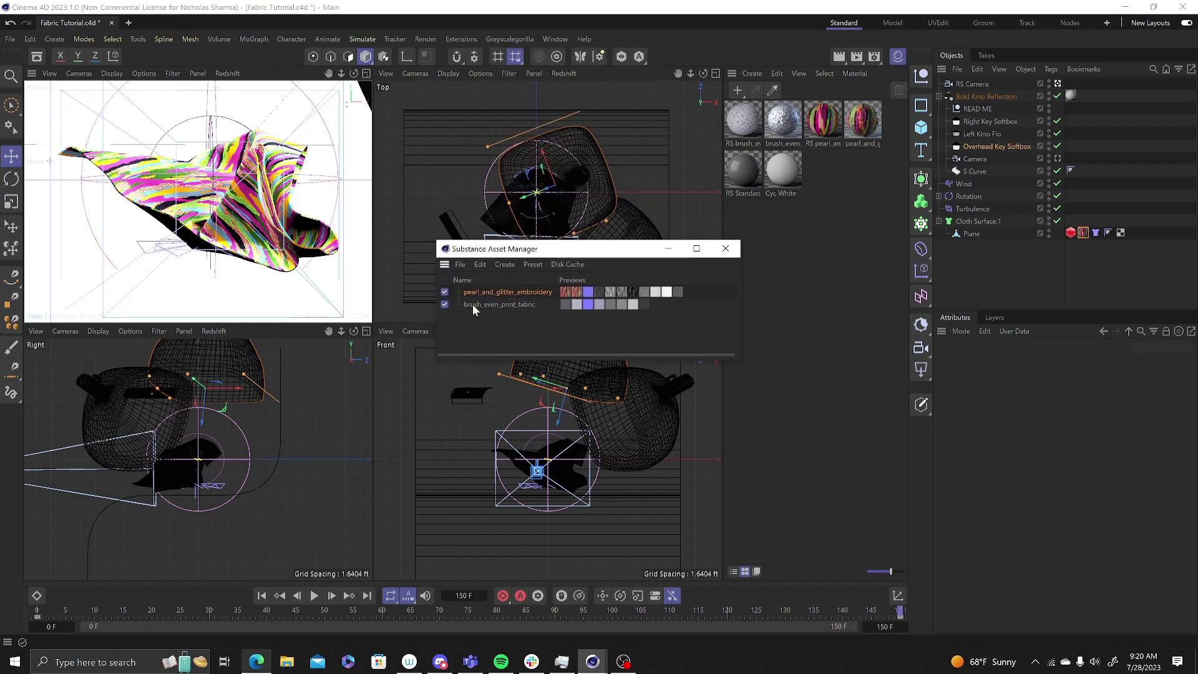
{"action": "left_click", "coordinate": [495, 304]}
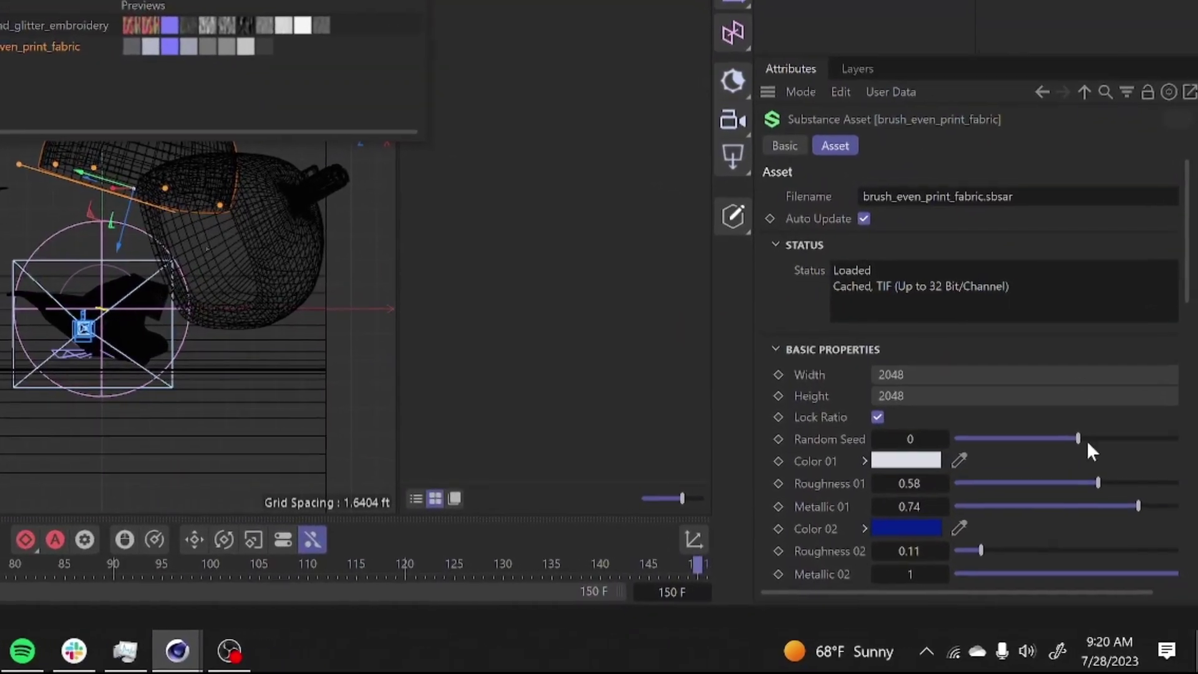
{"action": "scroll", "coordinate": [1015, 487], "scroll_direction": "down", "scroll_amount": 4}
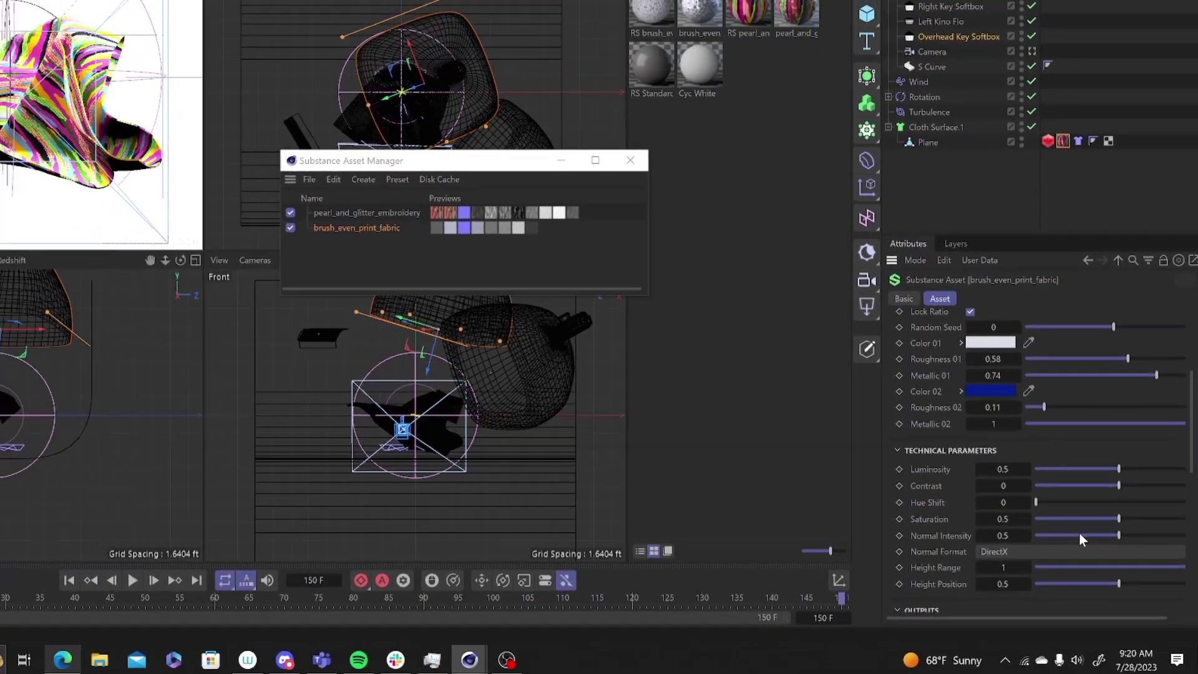
{"action": "scroll", "coordinate": [1023, 474], "scroll_direction": "up", "scroll_amount": 3}
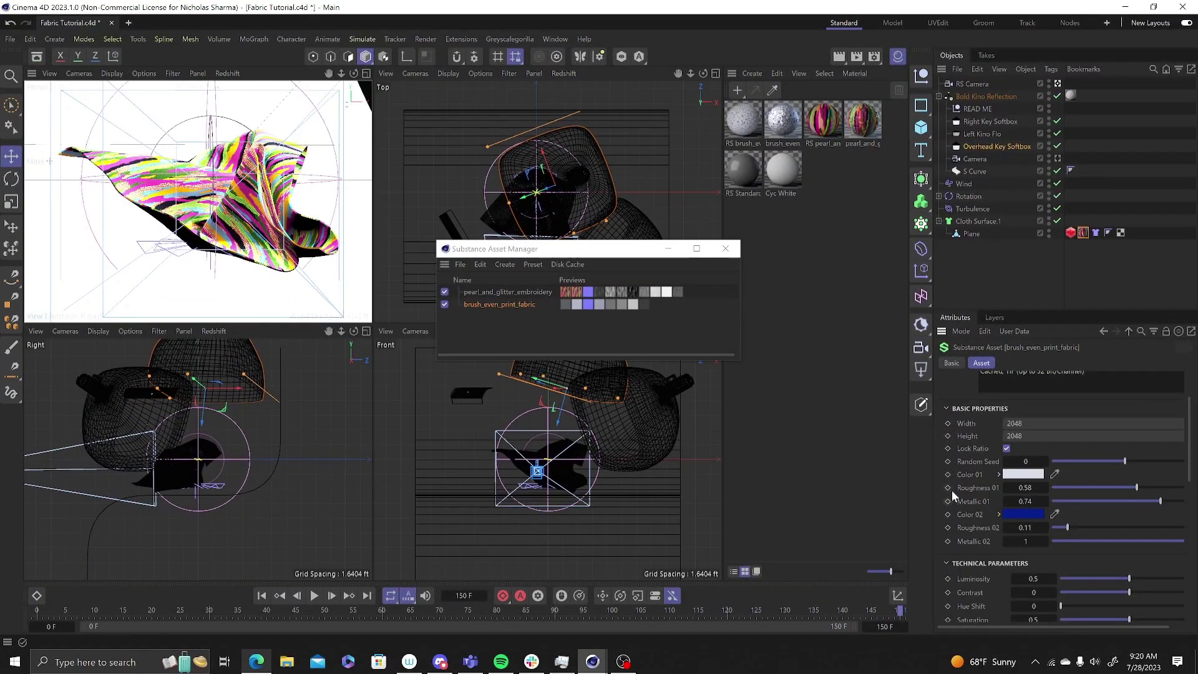
{"action": "left_click", "coordinate": [485, 293]}
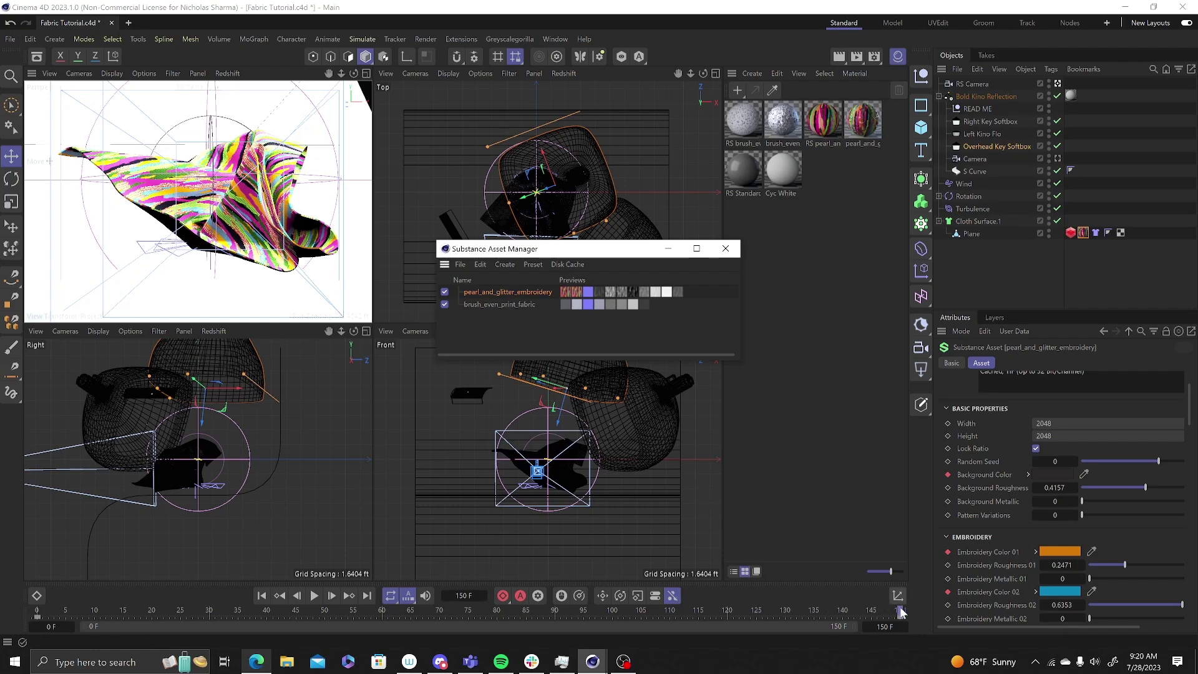
Step: Open the Redshift RenderView, start a progressive render of the fabric at frame 150 and examine the embroidery texture up close
{"action": "left_click", "coordinate": [865, 60]}
{"action": "left_click", "coordinate": [918, 125]}
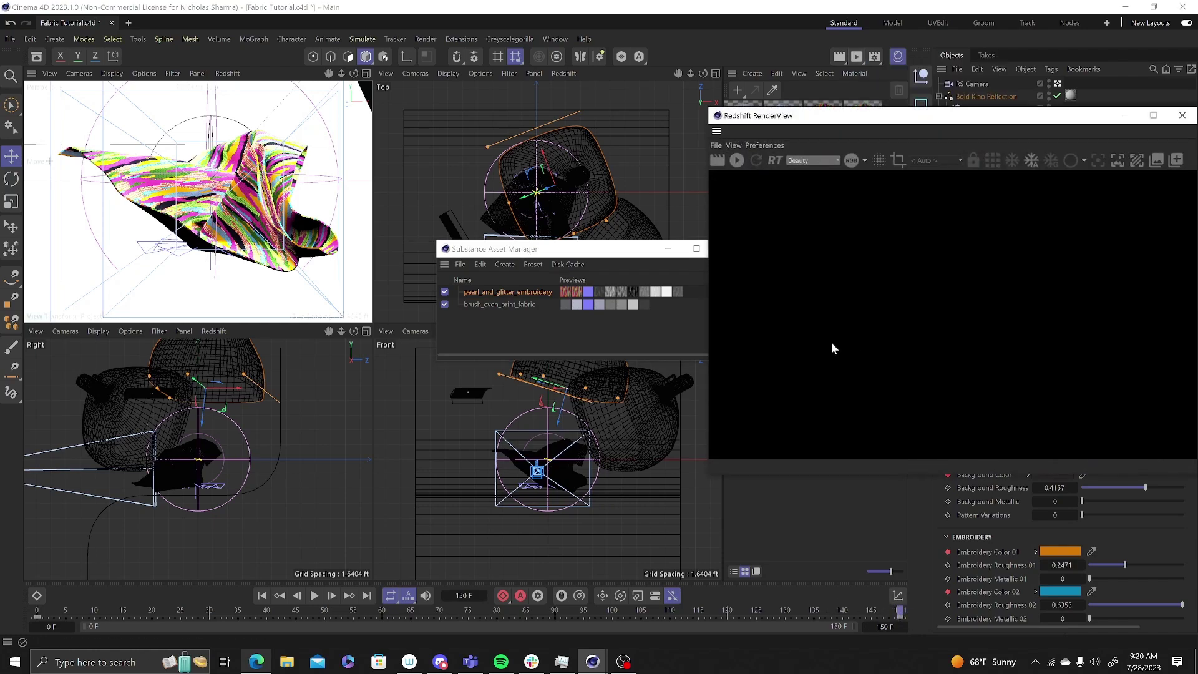
{"action": "left_click_drag", "start_coordinate": [845, 116], "coordinate": [497, 120]}
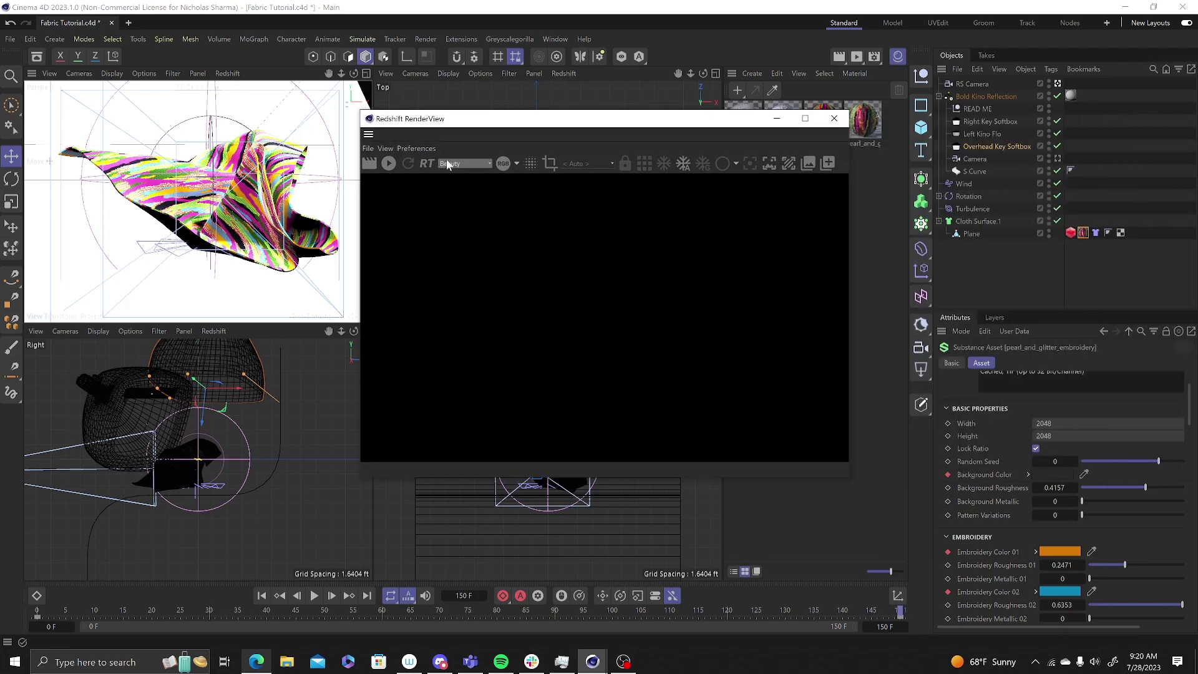
{"action": "left_click", "coordinate": [388, 163]}
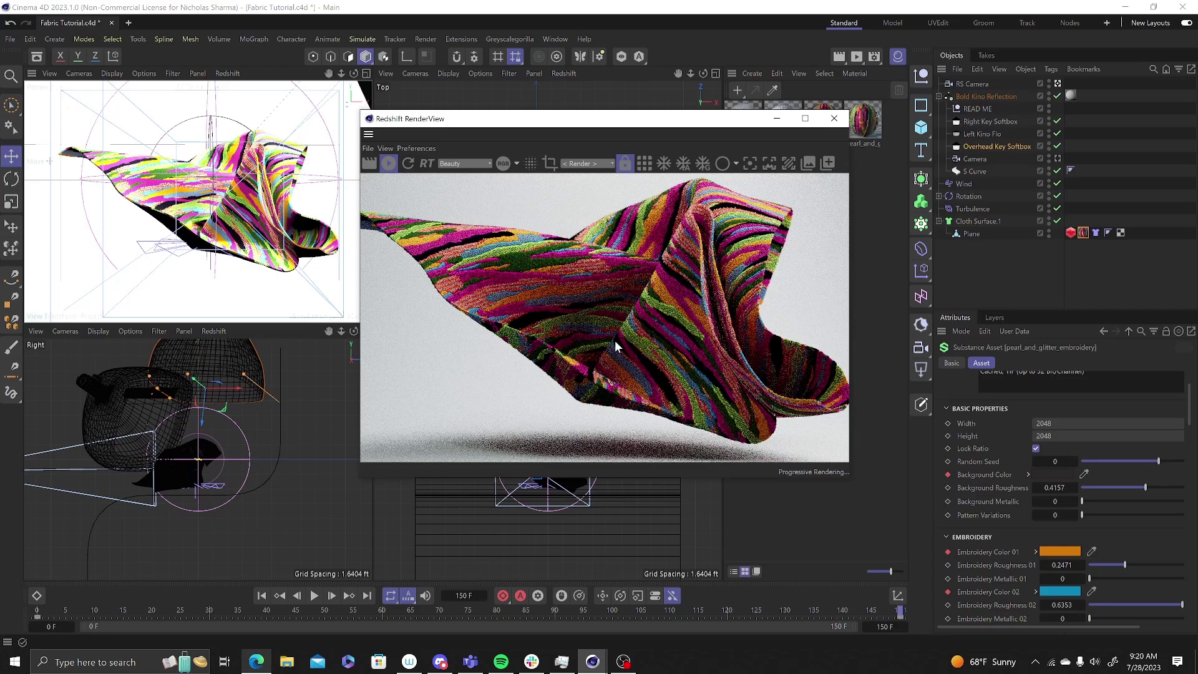
{"action": "scroll", "coordinate": [681, 279], "scroll_direction": "up", "scroll_amount": 5}
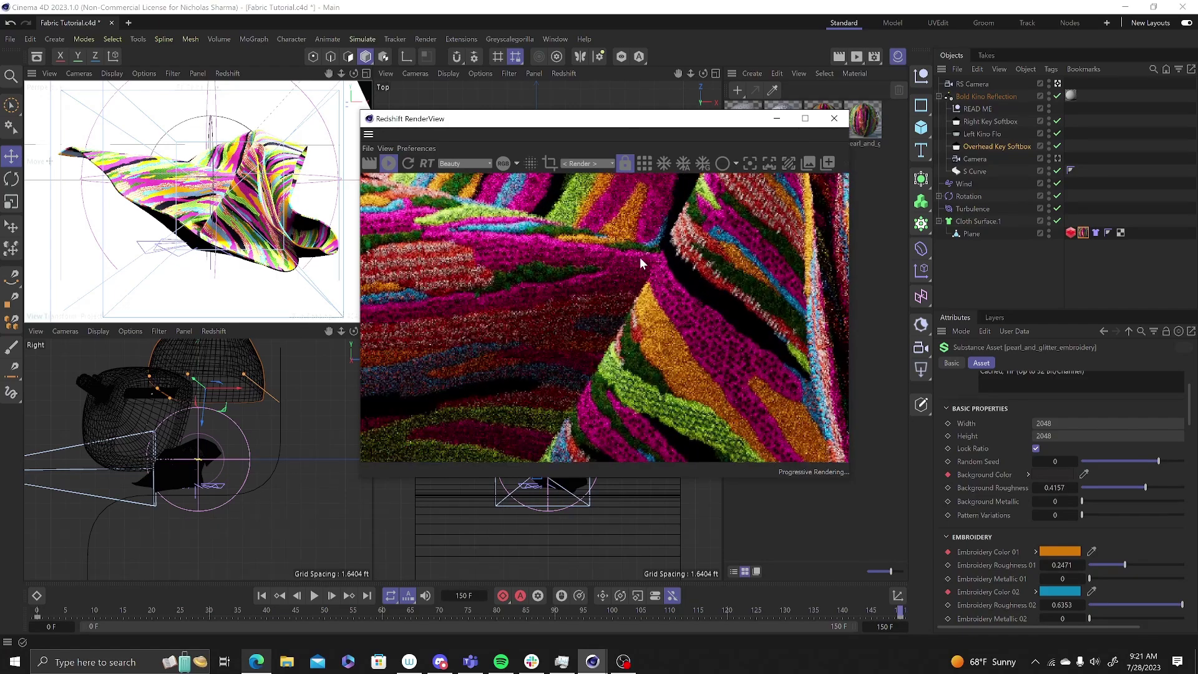
{"action": "scroll", "coordinate": [683, 271], "scroll_direction": "down", "scroll_amount": 1}
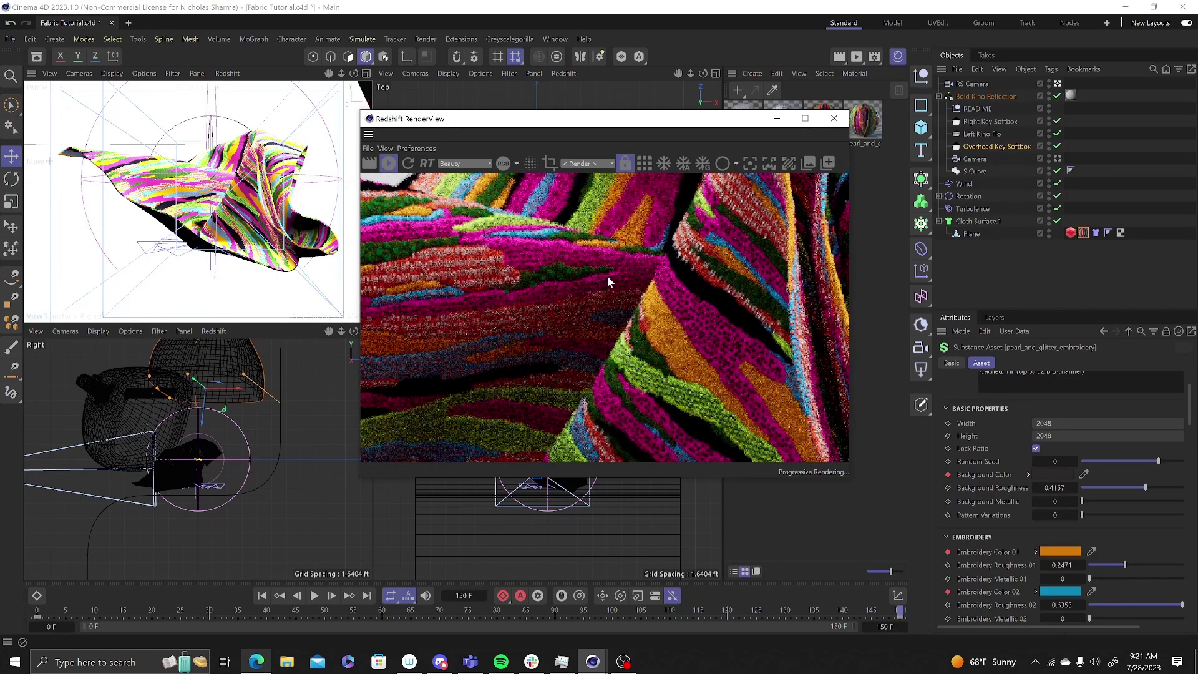
{"action": "scroll", "coordinate": [608, 282], "scroll_direction": "down", "scroll_amount": 3}
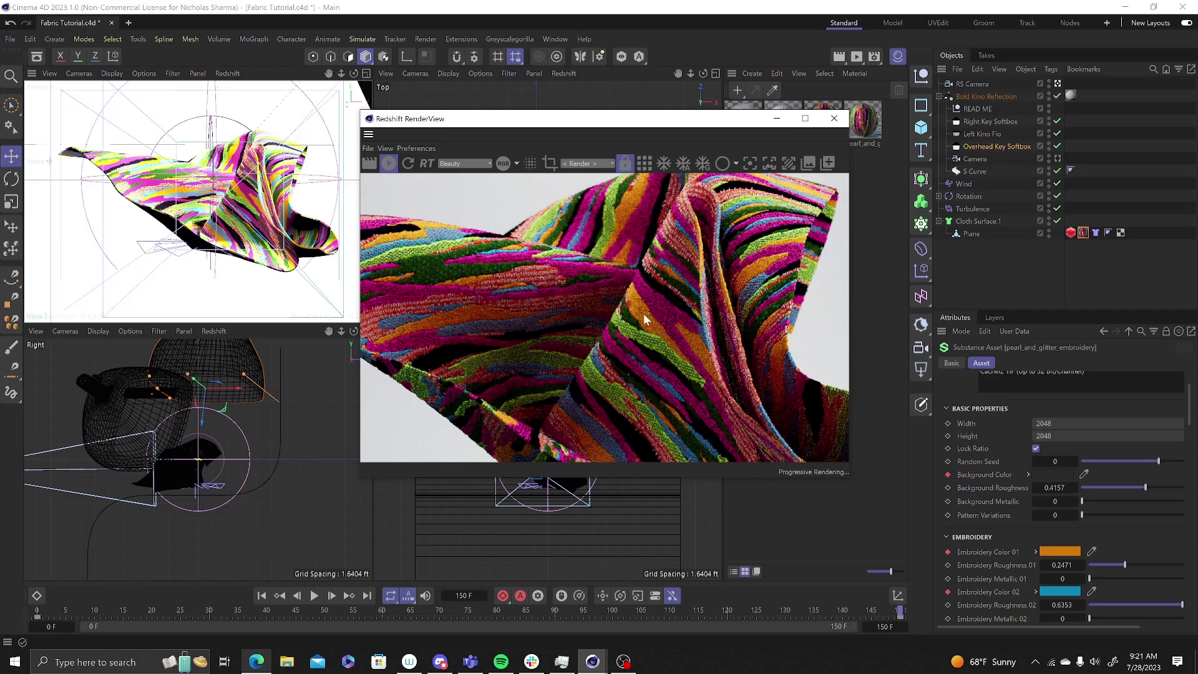
Step: Go to frame 0 and render the fabric to check the keyframed embroidery colors at the animation's start
{"action": "left_click", "coordinate": [946, 591]}
{"action": "left_click", "coordinate": [947, 551]}
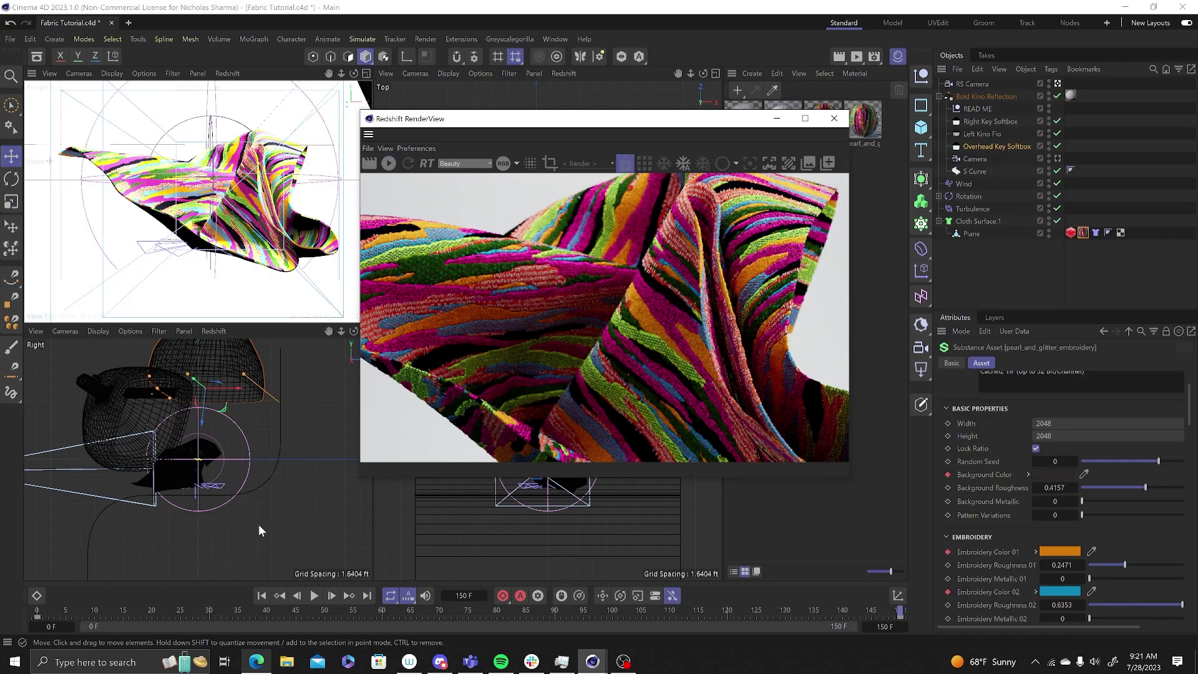
{"action": "left_click", "coordinate": [38, 614]}
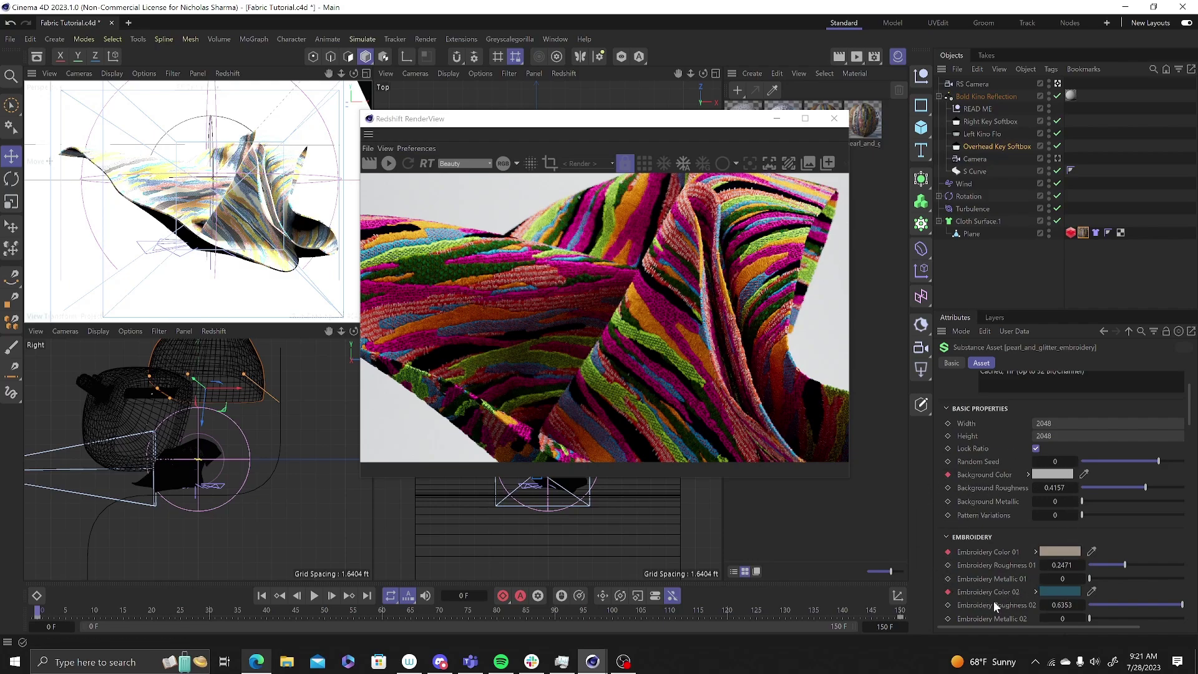
{"action": "left_click", "coordinate": [388, 164]}
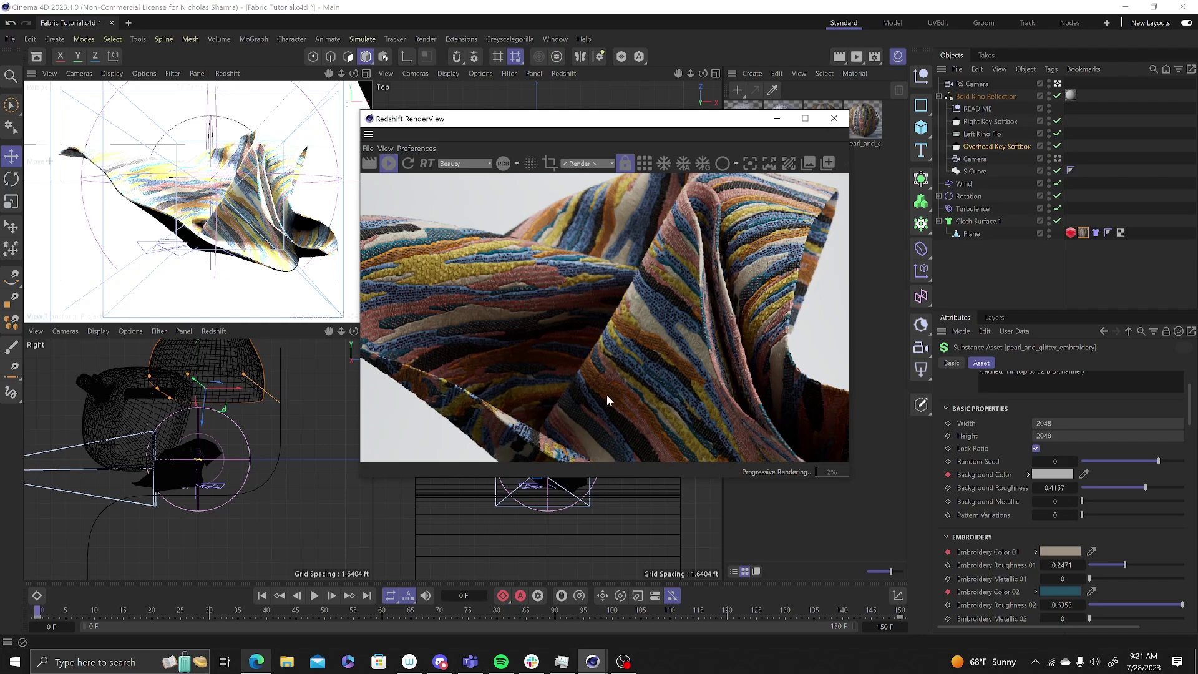
Step: Reposition the RenderView and review the embroidery and beads color, roughness and metallic parameters of pearl_and_glitter_embroidery
{"action": "left_click_drag", "start_coordinate": [699, 123], "coordinate": [625, 159]}
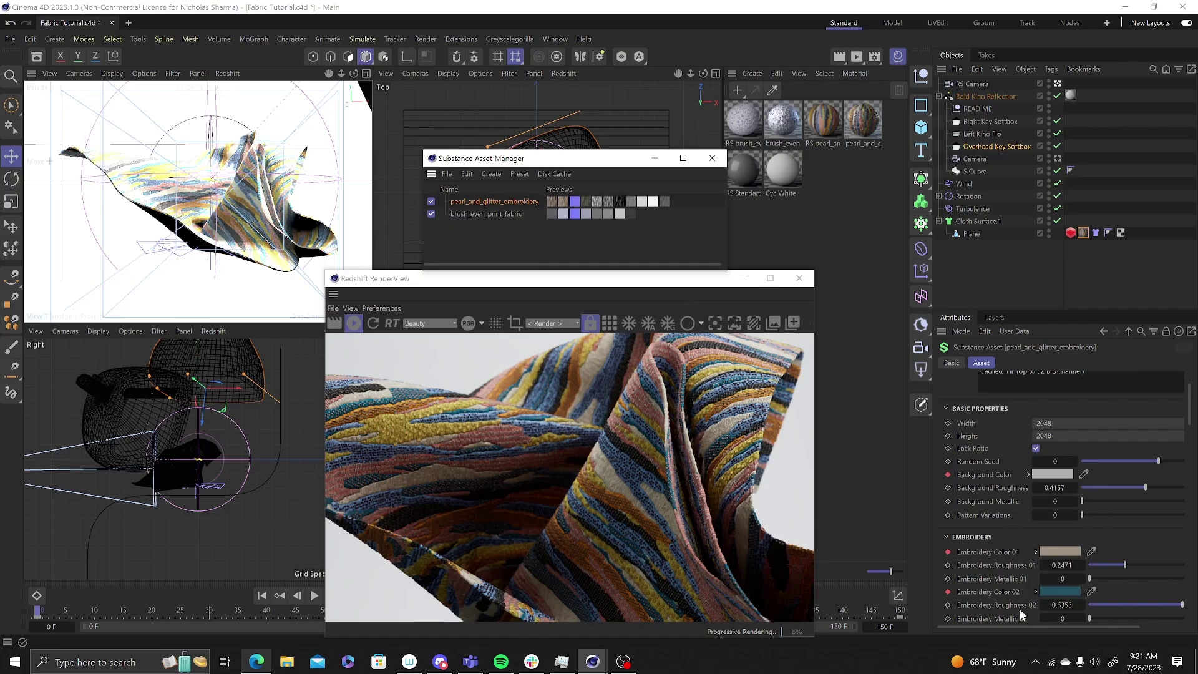
{"action": "scroll", "coordinate": [997, 570], "scroll_direction": "down", "scroll_amount": 5}
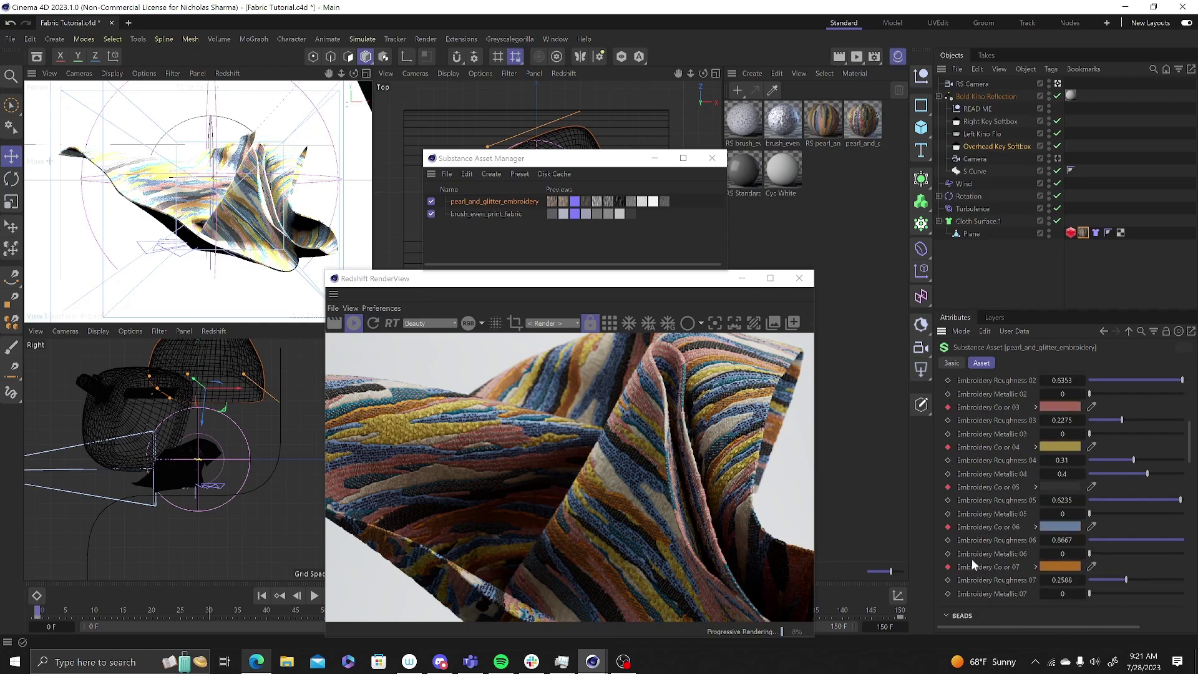
{"action": "scroll", "coordinate": [973, 578], "scroll_direction": "down", "scroll_amount": 8}
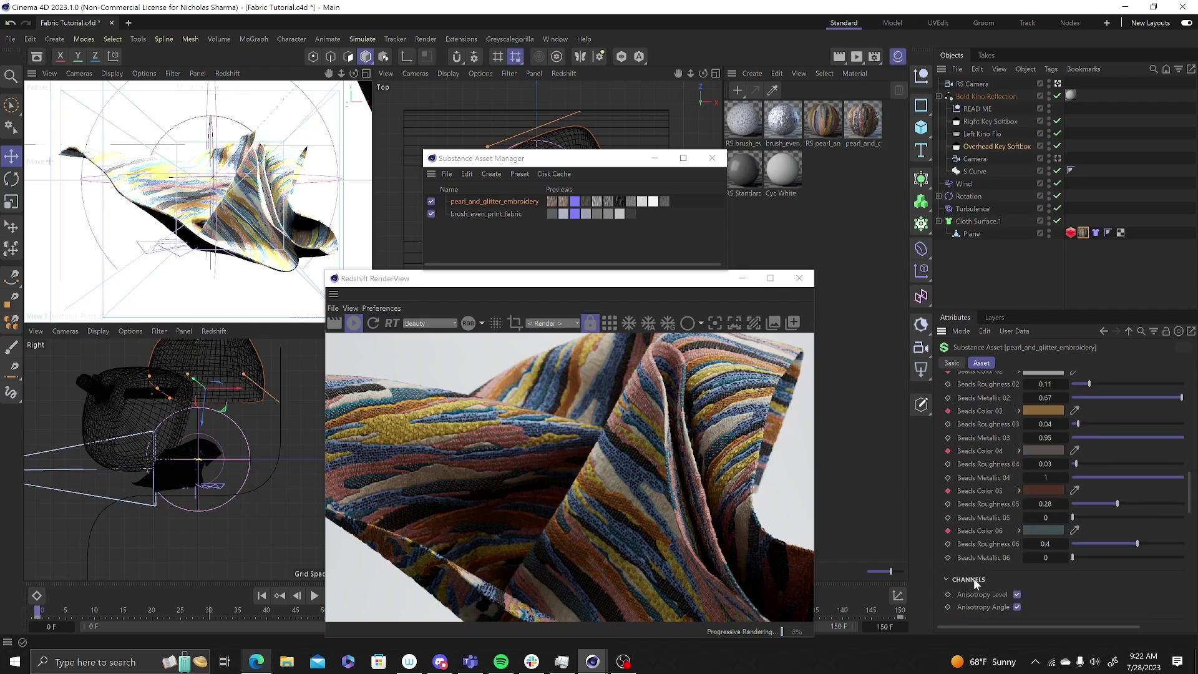
{"action": "scroll", "coordinate": [974, 578], "scroll_direction": "up", "scroll_amount": 5}
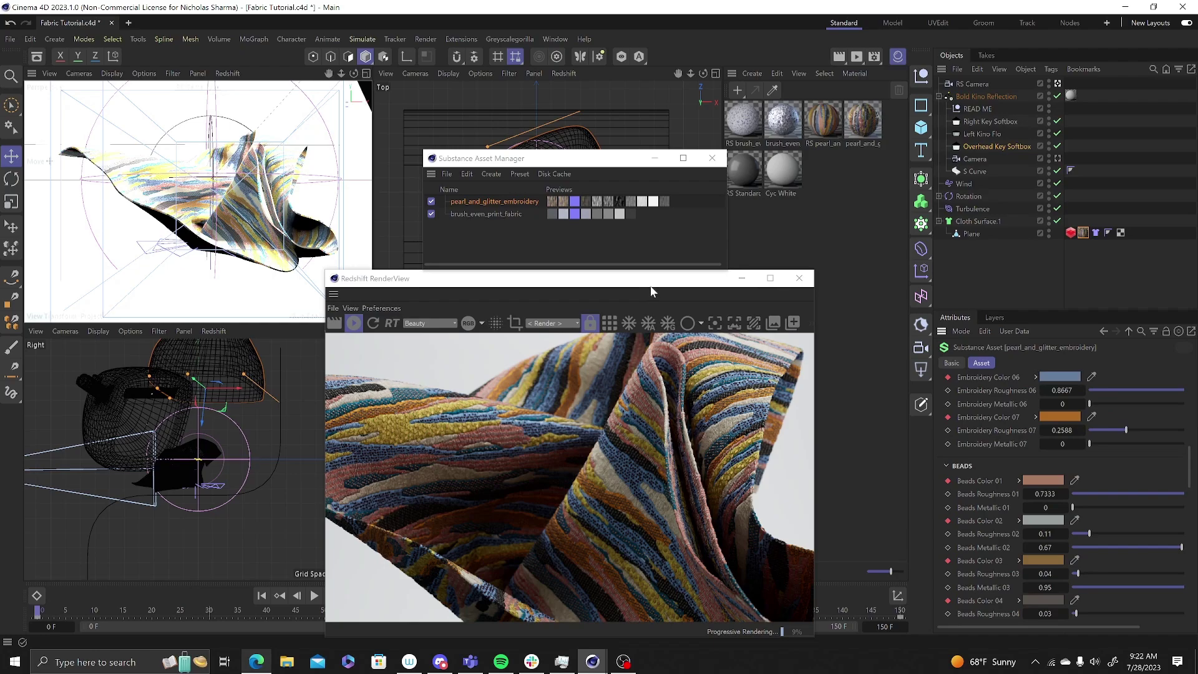
{"action": "left_click_drag", "start_coordinate": [650, 292], "coordinate": [649, 158]}
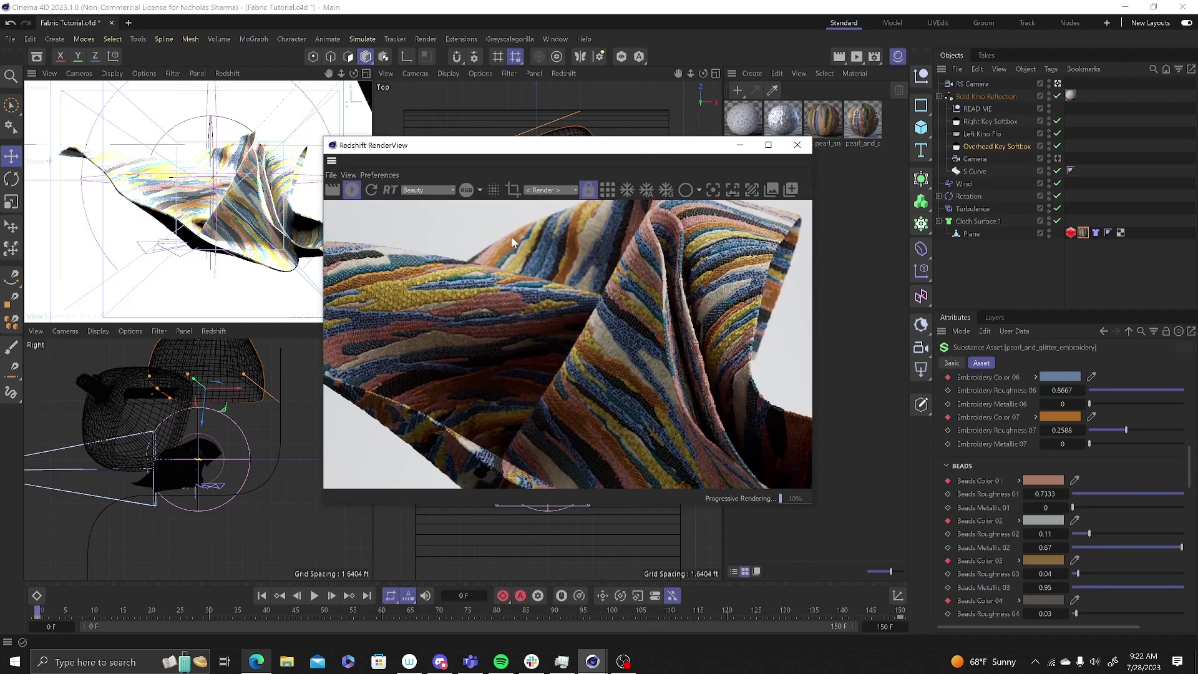
Step: Render the fabric at frame 75, and close the Redshift RenderView and the Substance Asset Manager
{"action": "left_click", "coordinate": [347, 193]}
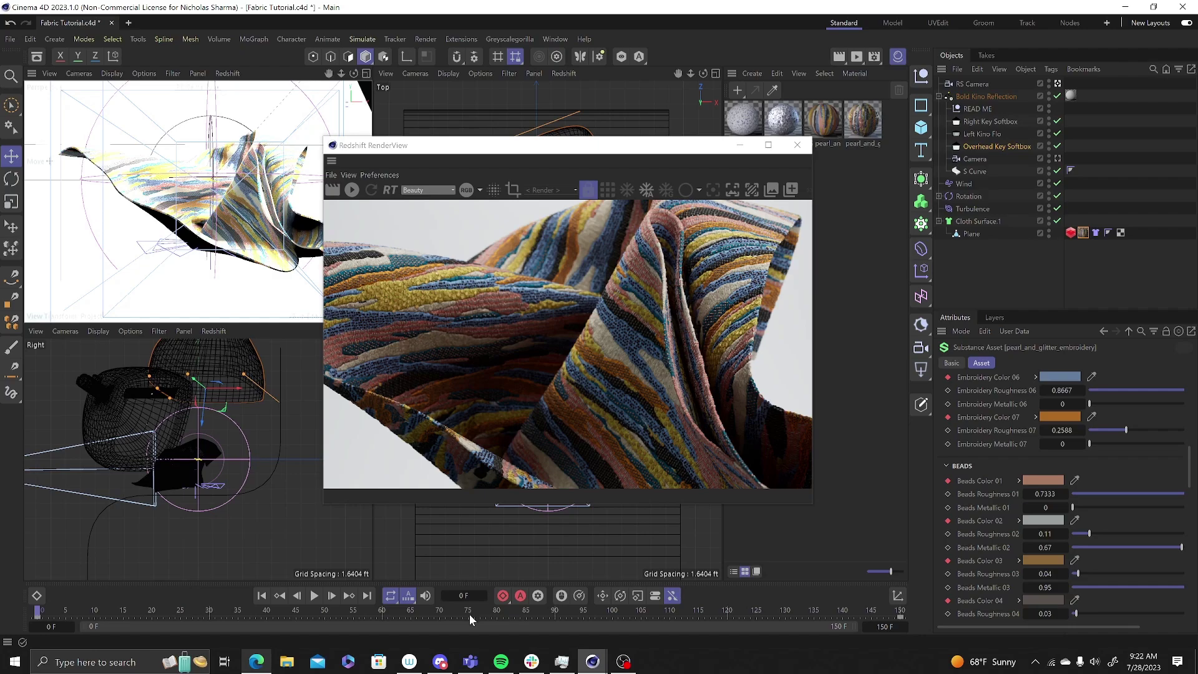
{"action": "left_click", "coordinate": [469, 614]}
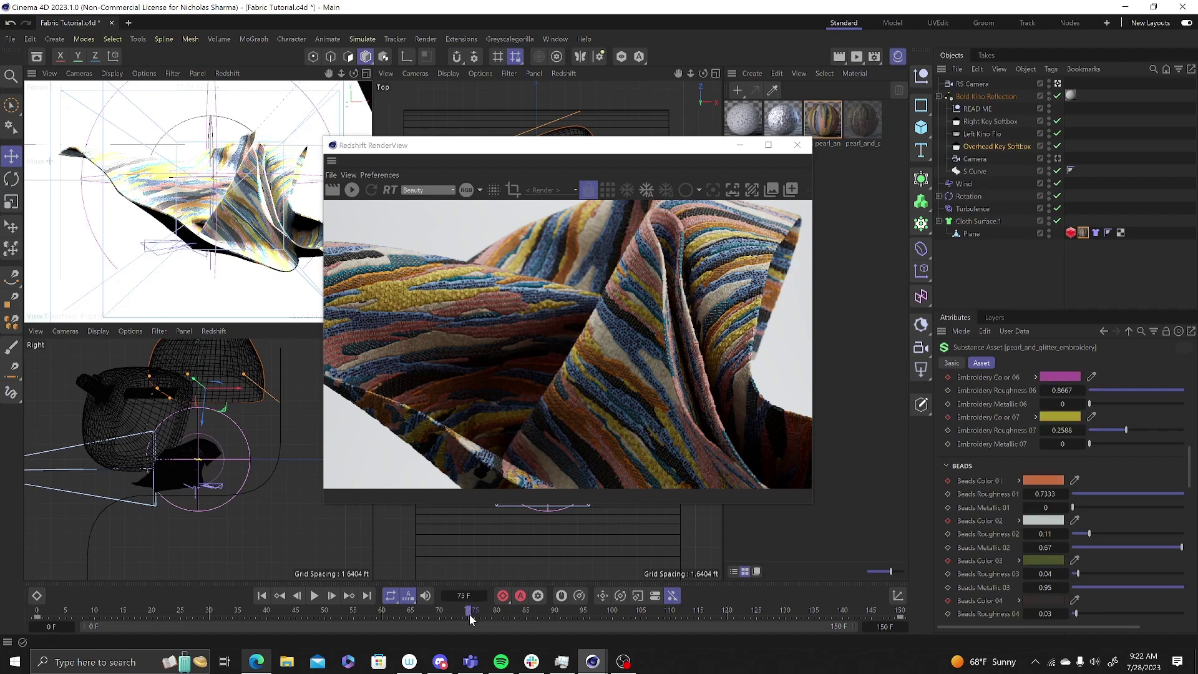
{"action": "left_click", "coordinate": [352, 191]}
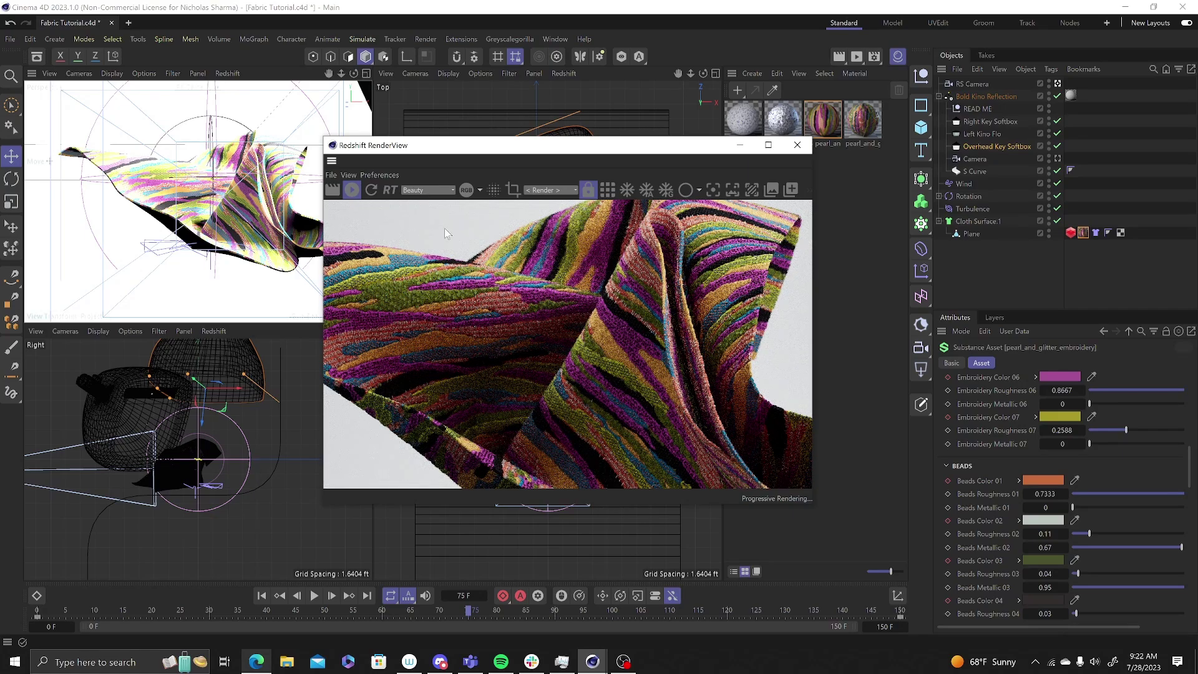
{"action": "left_click", "coordinate": [352, 190]}
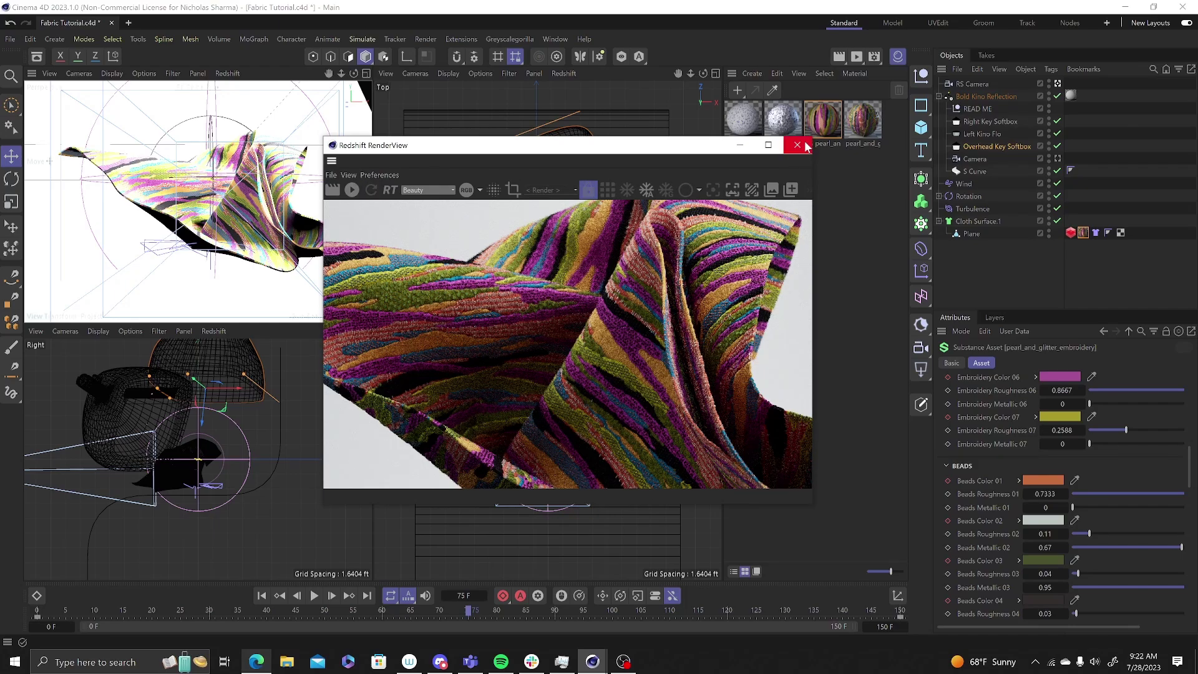
{"action": "left_click", "coordinate": [797, 145]}
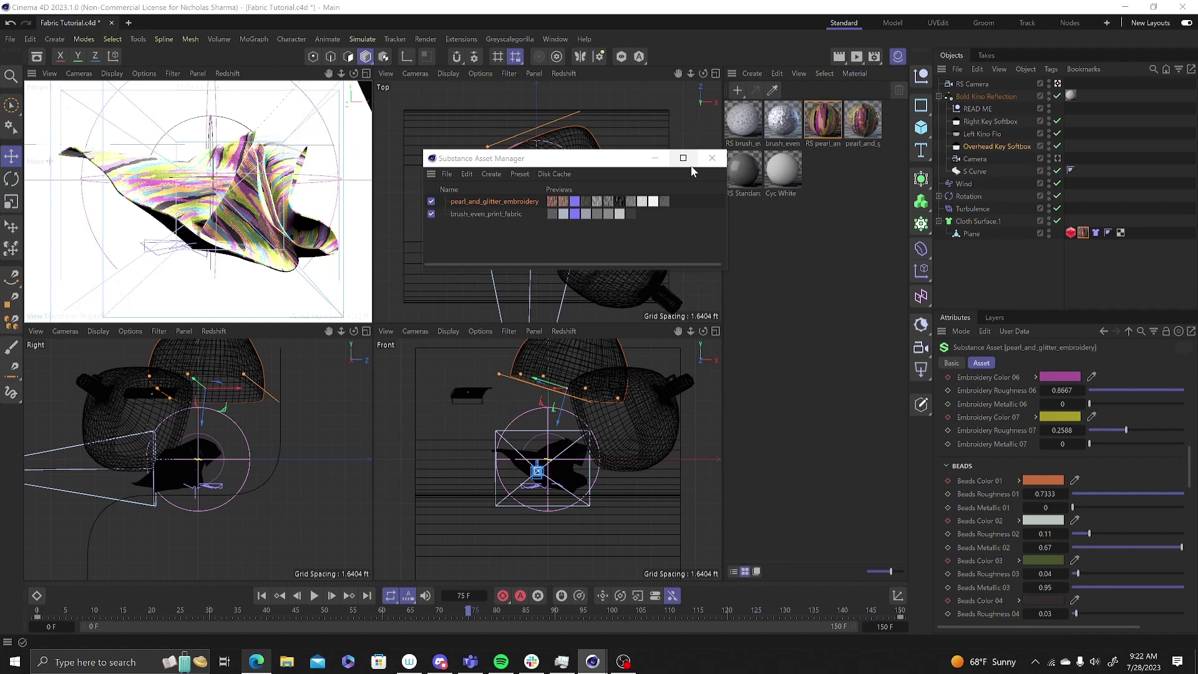
{"action": "left_click", "coordinate": [711, 158]}
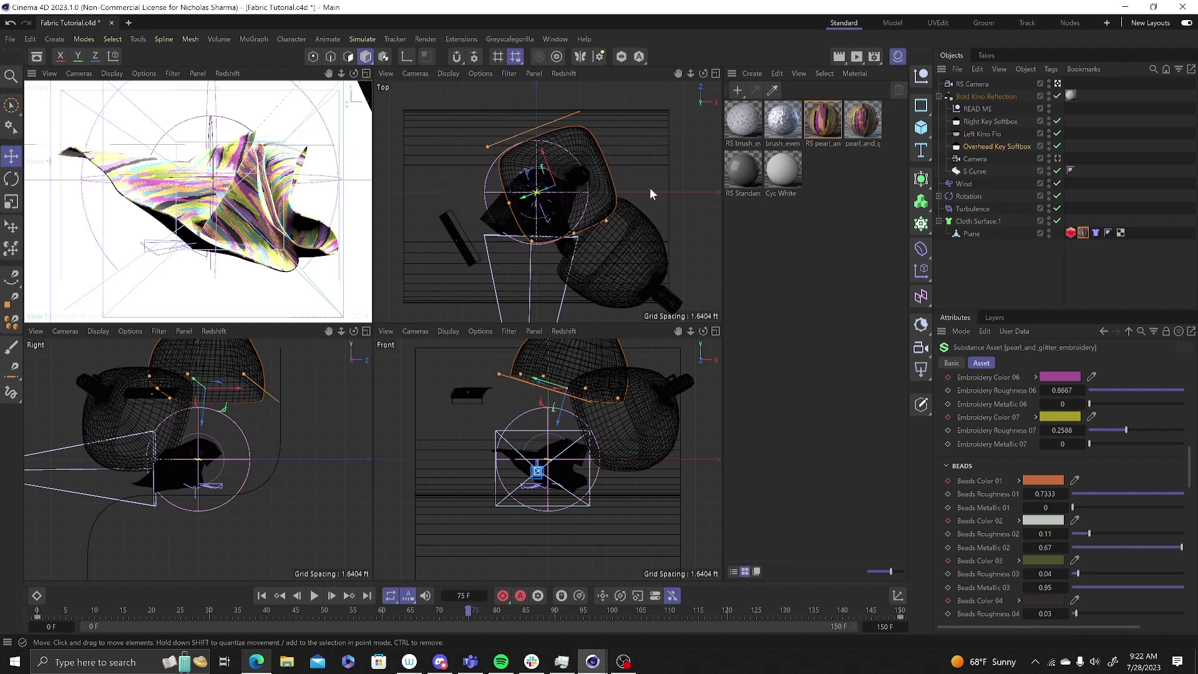
Step: Add a Vertex Map tag to the Plane object and disable its parent Cloth Surface.1
{"action": "left_click", "coordinate": [979, 236]}
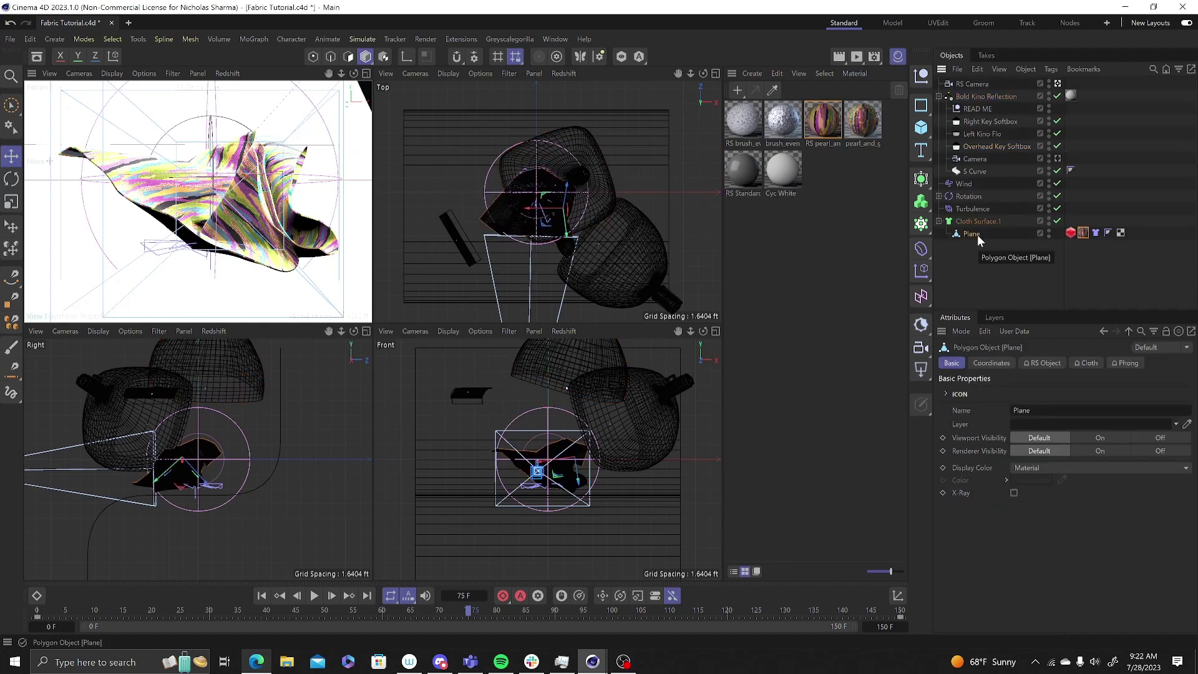
{"action": "right_click", "coordinate": [977, 235]}
{"action": "mouse_move", "coordinate": [1025, 148]}
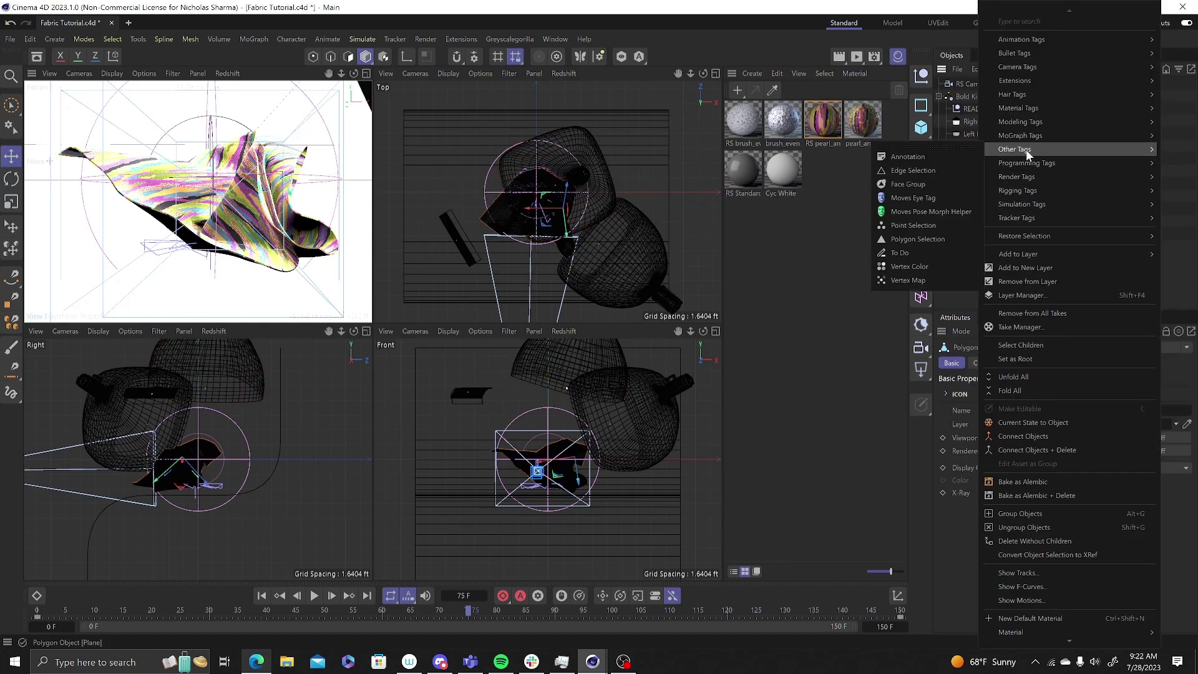
{"action": "left_click", "coordinate": [916, 281]}
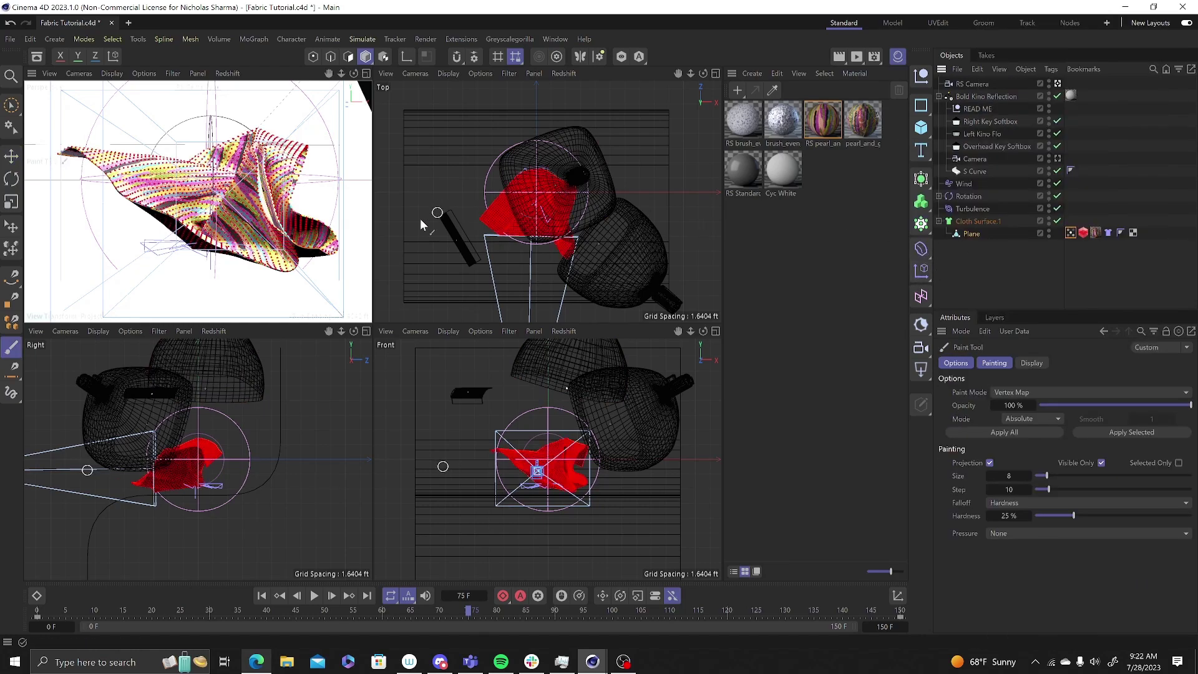
{"action": "left_click", "coordinate": [1056, 220]}
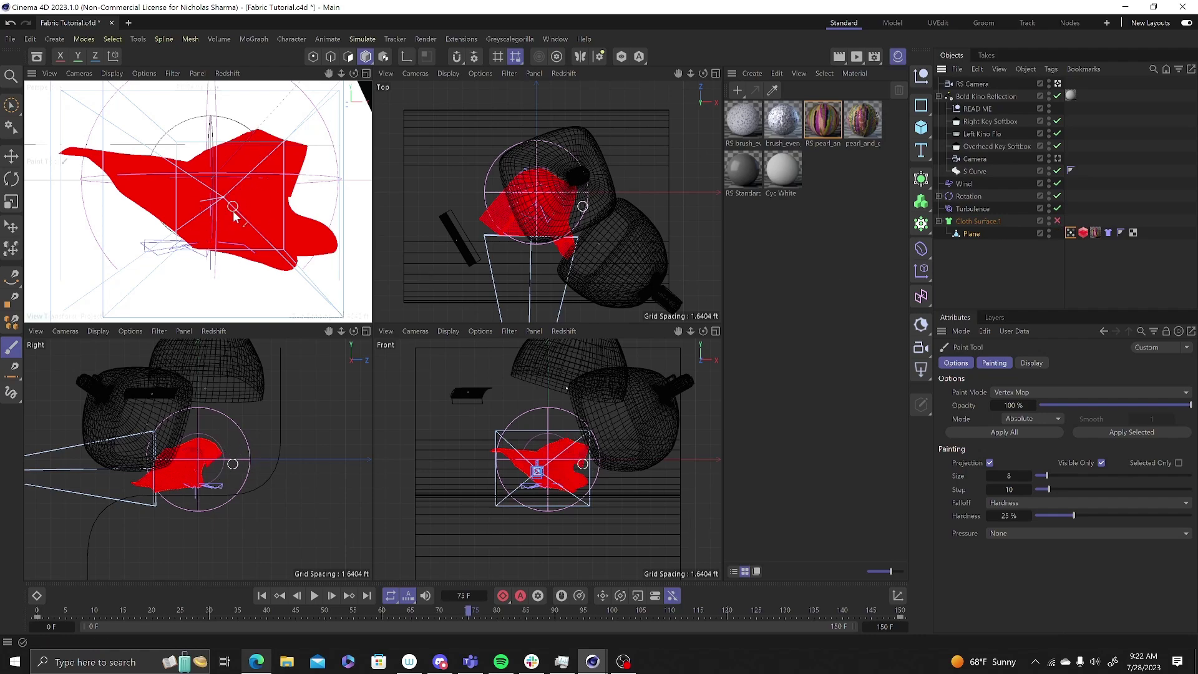
Step: In point mode, enable Use Fields on the Plane's Vertex Map tag and add a Linear Field to it
{"action": "left_click", "coordinate": [313, 56]}
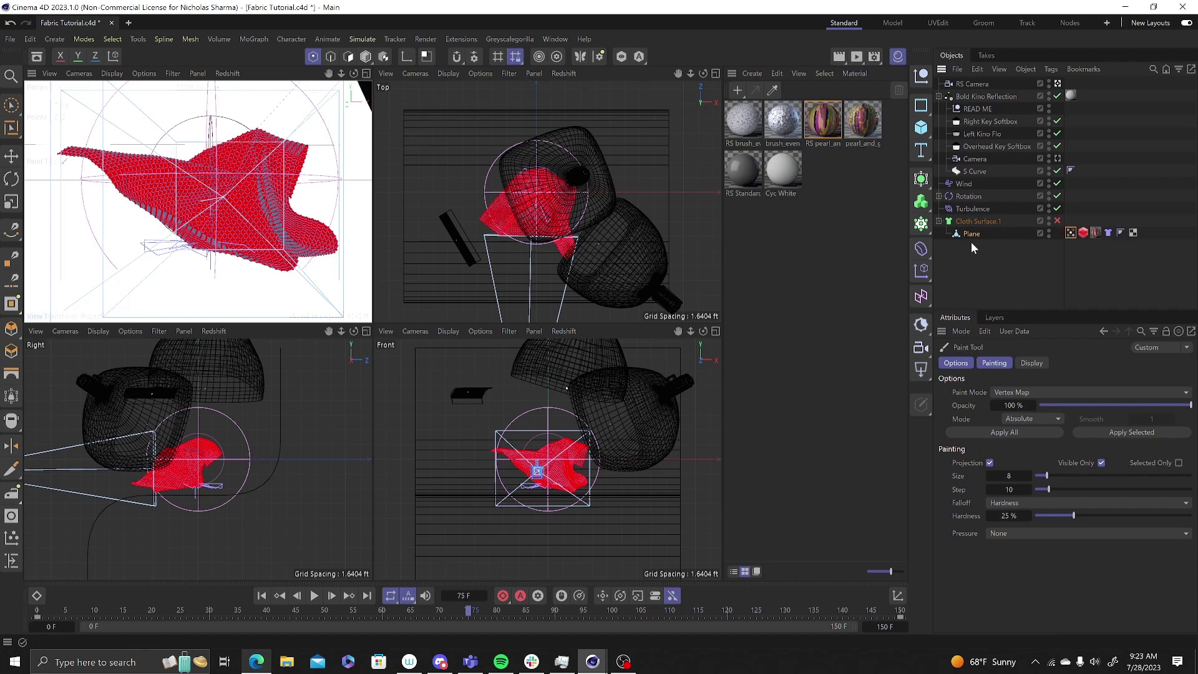
{"action": "left_click", "coordinate": [1070, 233]}
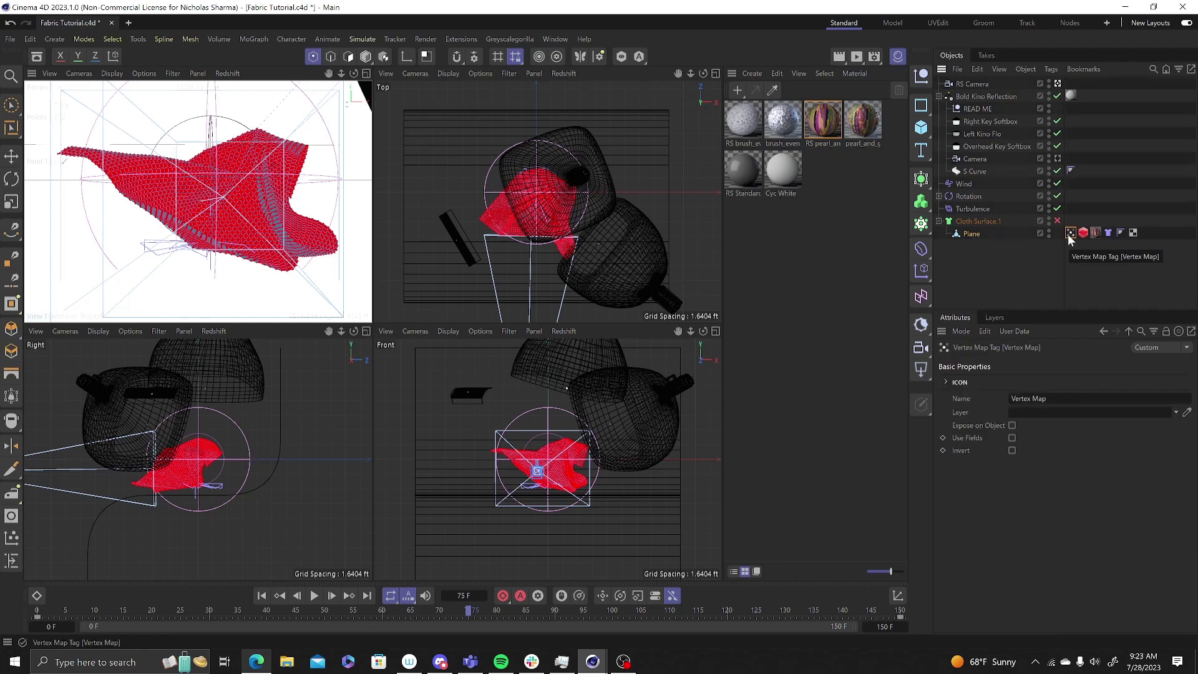
{"action": "left_click", "coordinate": [1012, 438]}
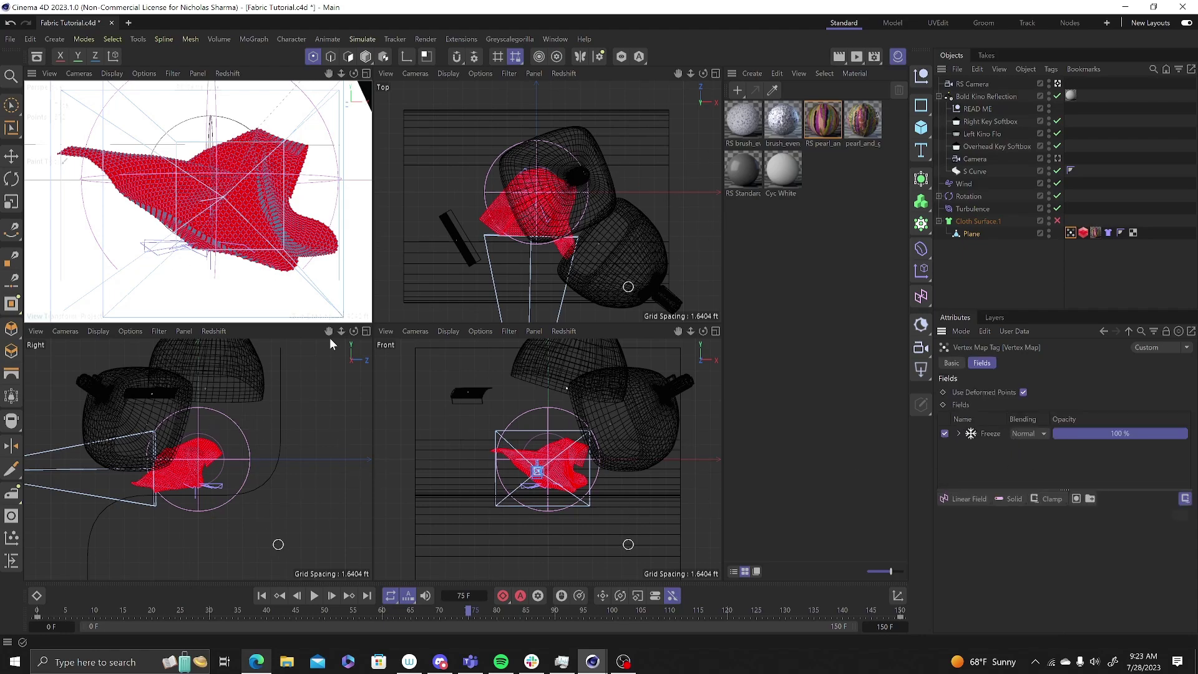
{"action": "left_click", "coordinate": [971, 500]}
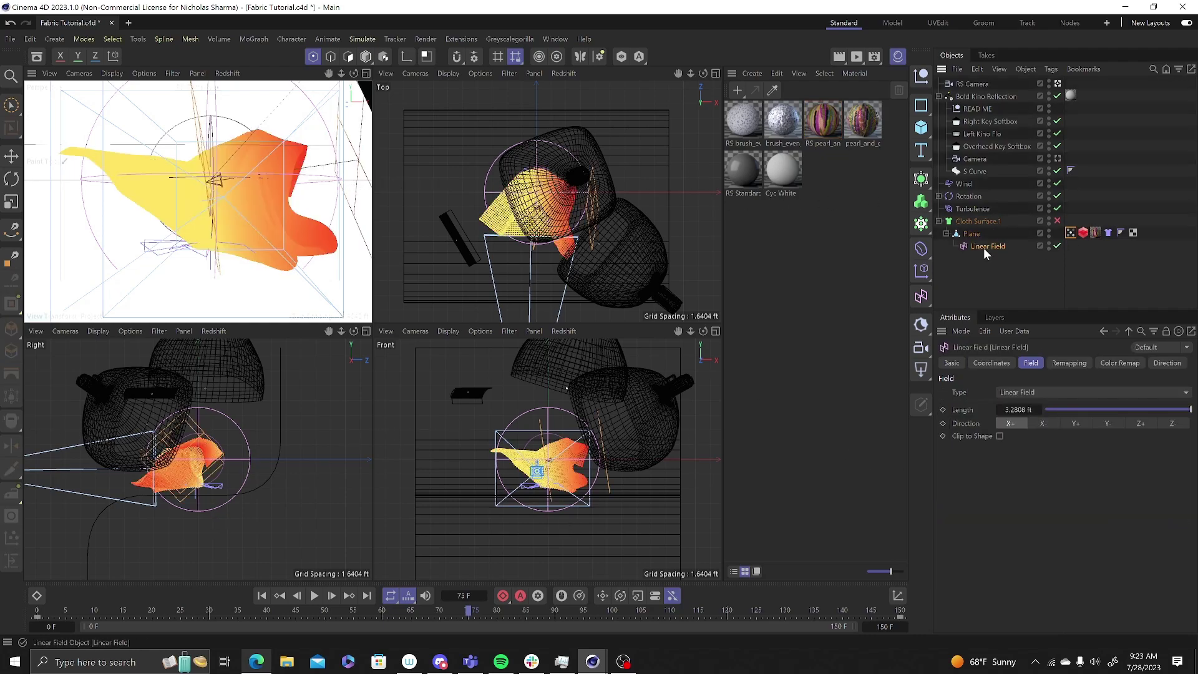
Step: Move the Linear Field across the cloth and rotate it about 79° in the top view
{"action": "key", "text": "e"}
{"action": "left_click_drag", "start_coordinate": [261, 181], "coordinate": [181, 191]}
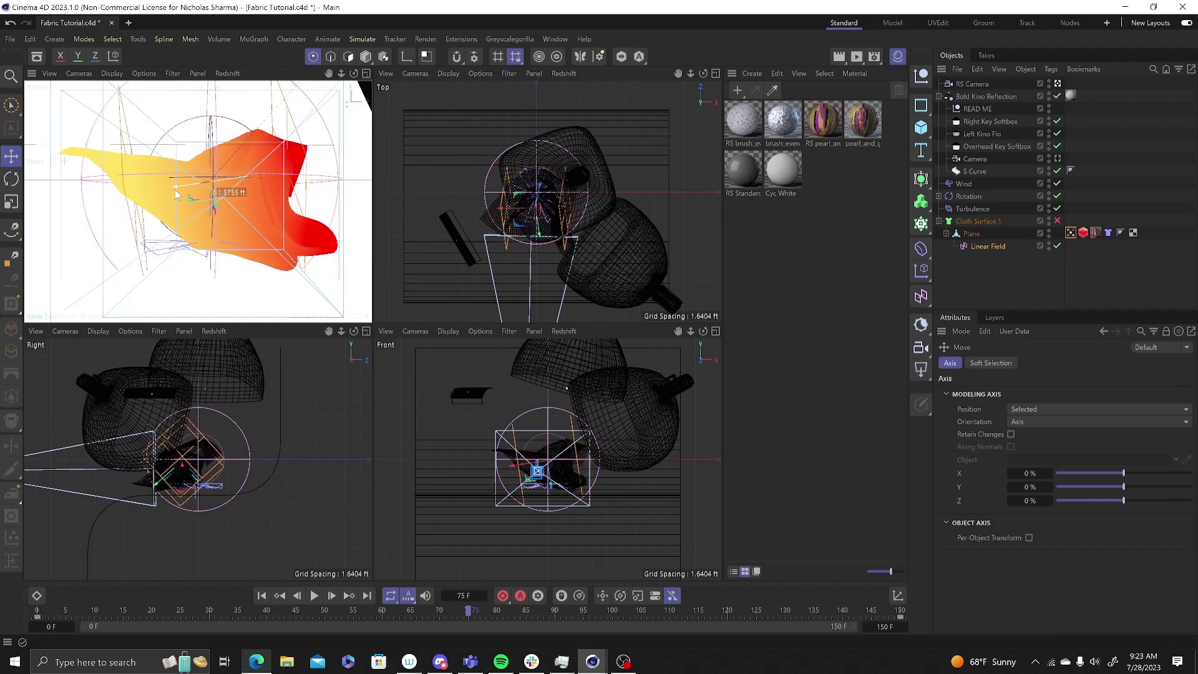
{"action": "key", "text": "r"}
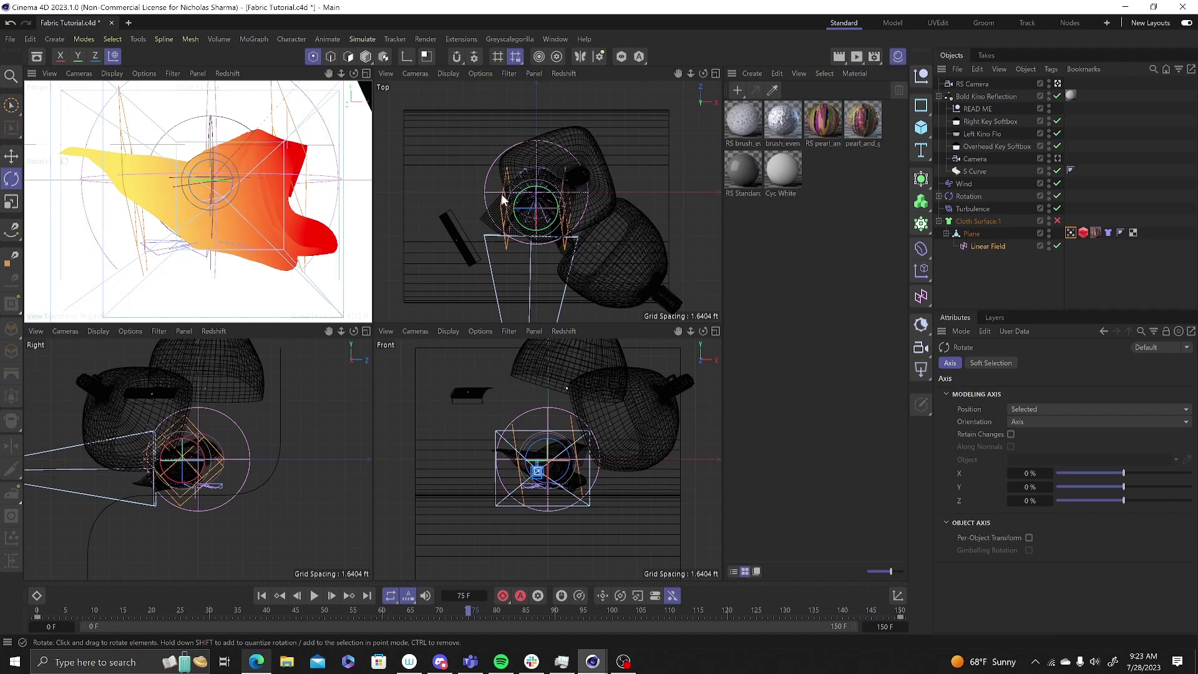
{"action": "left_click_drag", "start_coordinate": [558, 201], "coordinate": [564, 221]}
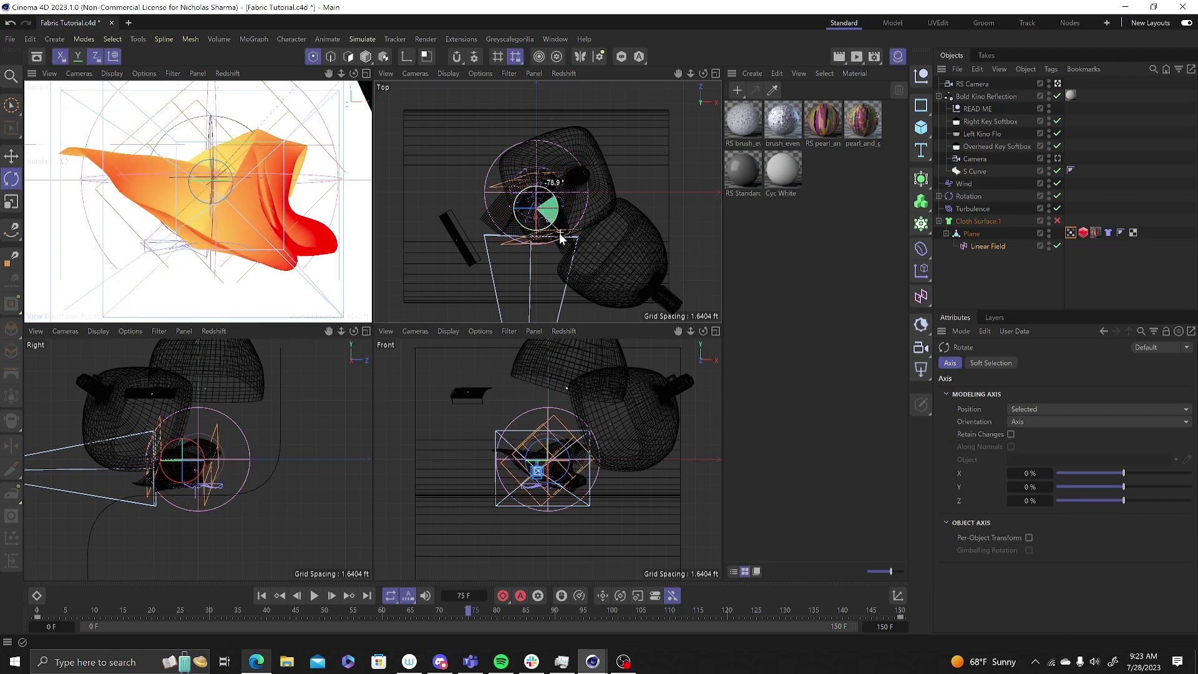
{"action": "left_click_drag", "start_coordinate": [560, 238], "coordinate": [561, 236]}
Step: Scale the Linear Field down in the top view to tighten its gradient across the fabric
{"action": "scroll", "coordinate": [535, 212], "scroll_direction": "up", "scroll_amount": 5}
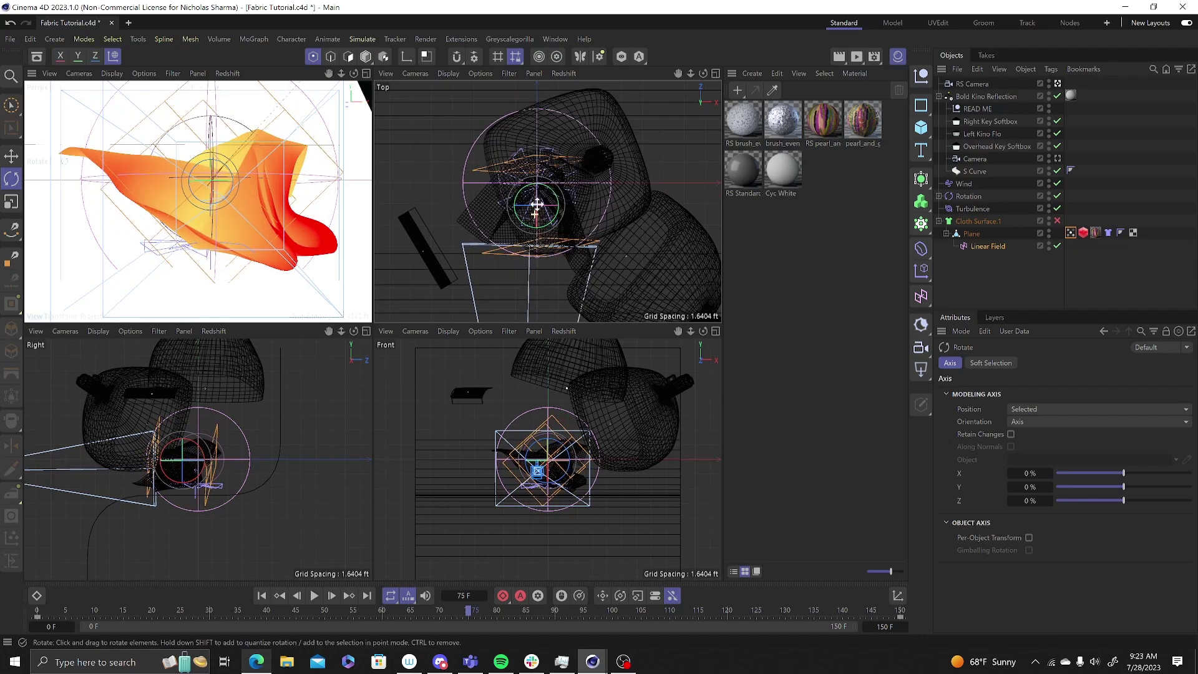
{"action": "key", "text": "e"}
{"action": "scroll", "coordinate": [535, 206], "scroll_direction": "down", "scroll_amount": 3}
{"action": "key", "text": "t"}
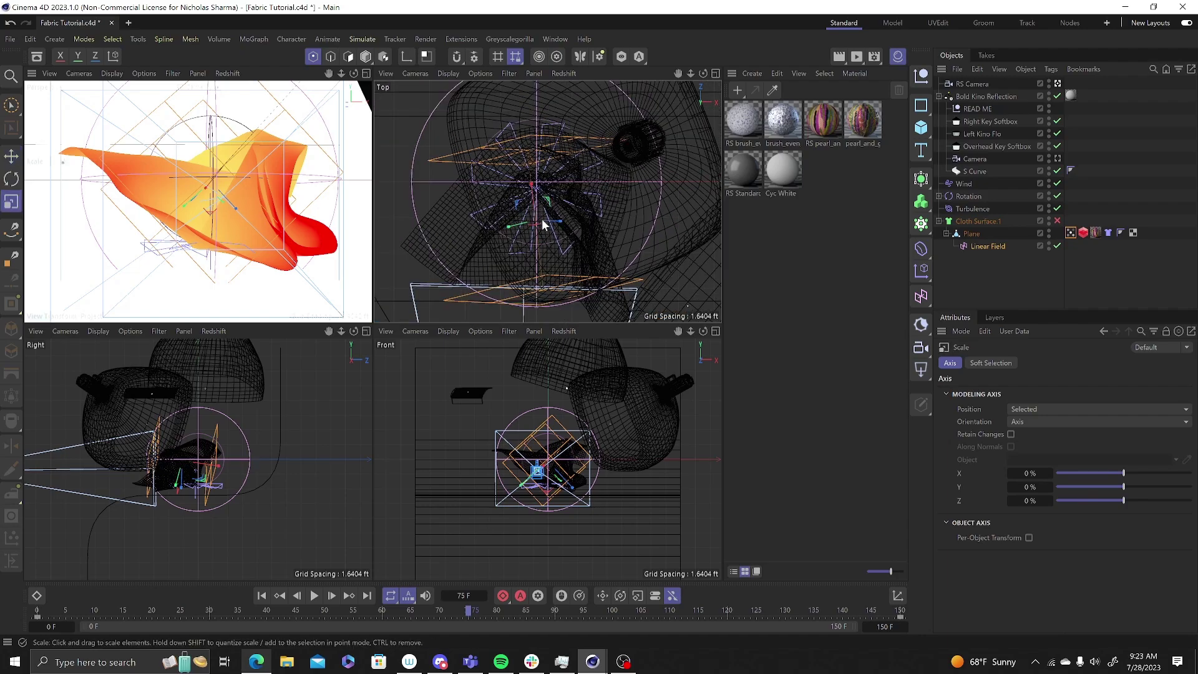
{"action": "mouse_move", "coordinate": [535, 193]}
{"action": "left_mouse_down"}
{"action": "mouse_move", "coordinate": [547, 218]}
{"action": "mouse_move", "coordinate": [548, 192]}
{"action": "left_mouse_up"}
{"action": "key", "text": "e"}
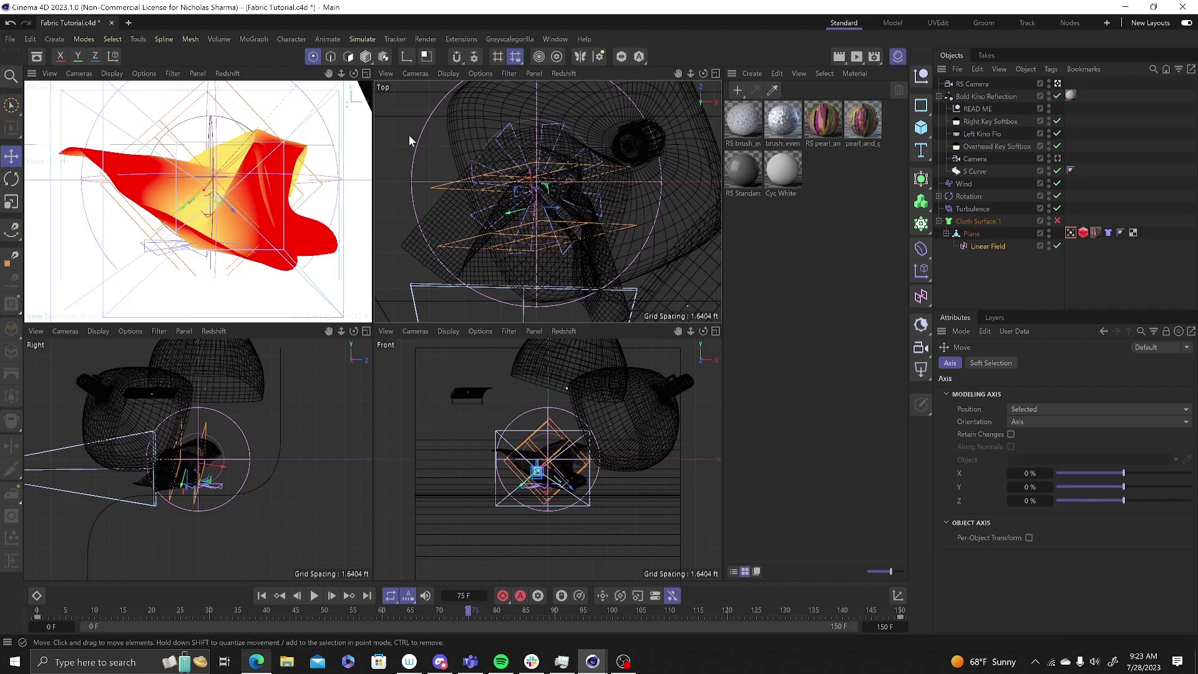
Step: Render the fabric in the Redshift RenderView to review the material, and close the render window
{"action": "left_click", "coordinate": [859, 60]}
{"action": "left_click", "coordinate": [897, 123]}
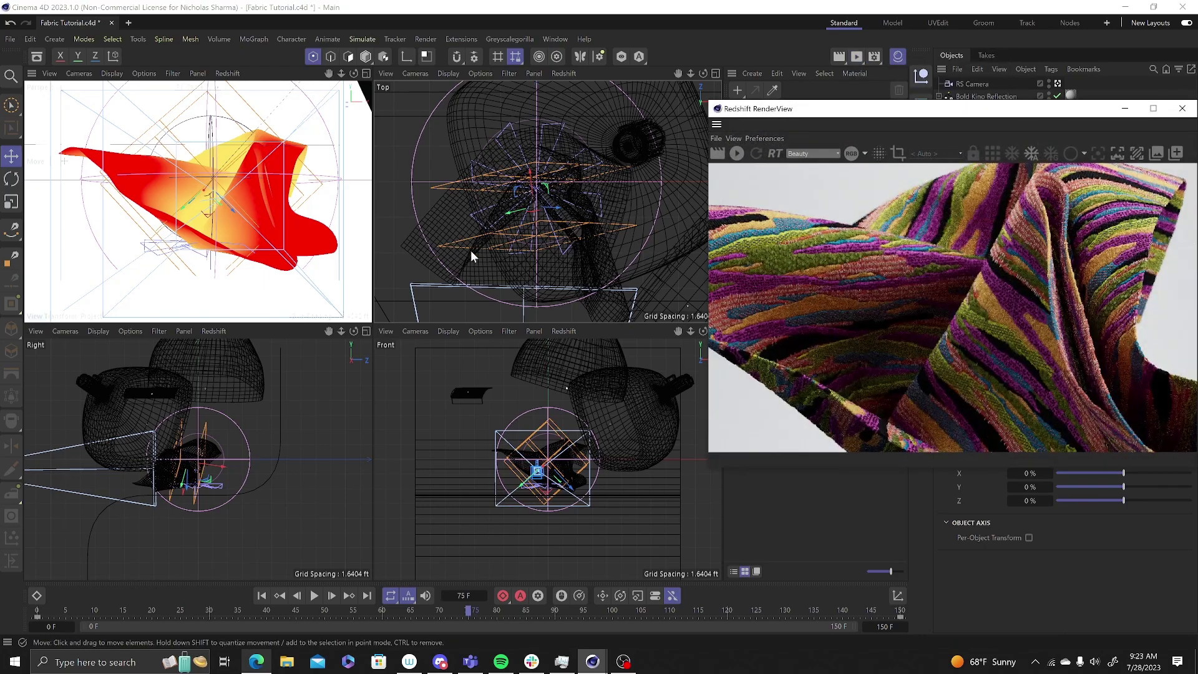
{"action": "left_click_drag", "start_coordinate": [755, 110], "coordinate": [508, 127]}
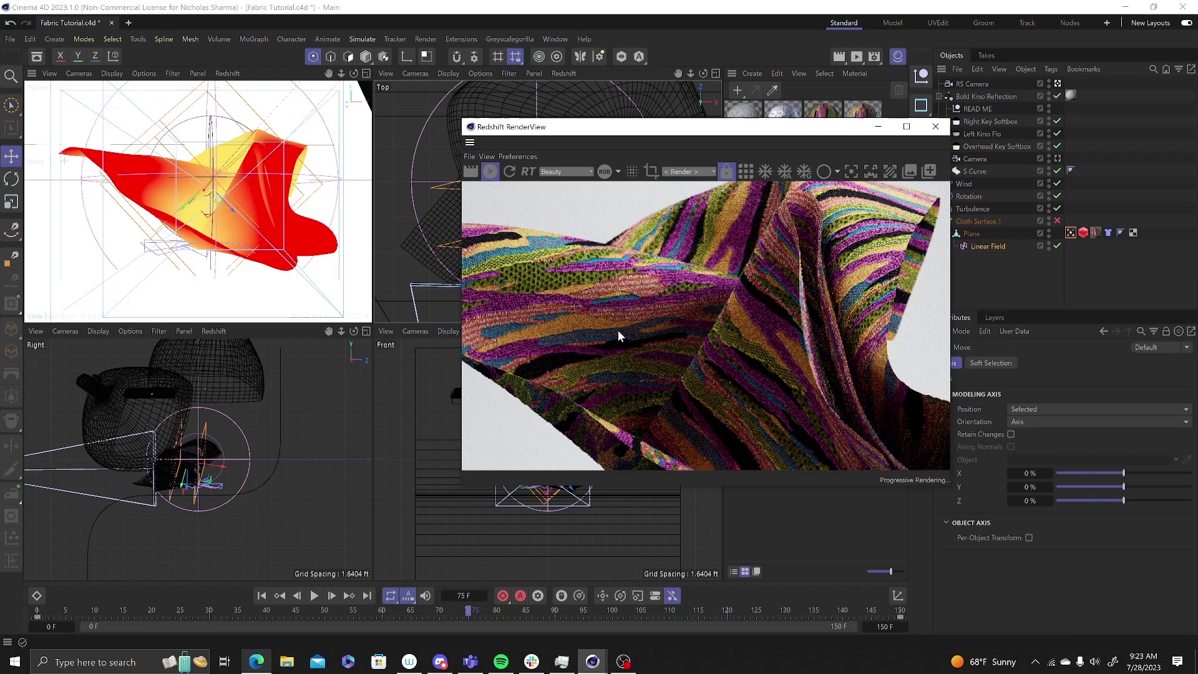
{"action": "left_click", "coordinate": [935, 126]}
Step: Copy all nodes from the shader graph of RS brush_even_print_fabric and close that graph
{"action": "left_click", "coordinate": [750, 122]}
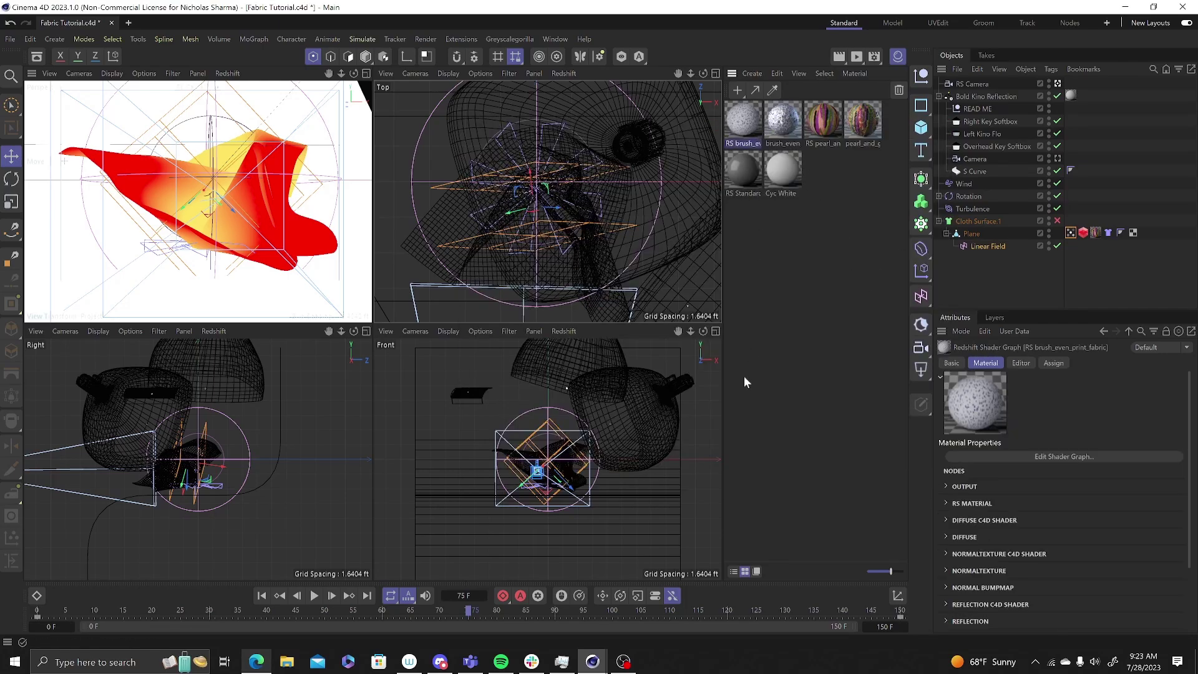
{"action": "left_click_drag", "start_coordinate": [277, 120], "coordinate": [549, 277]}
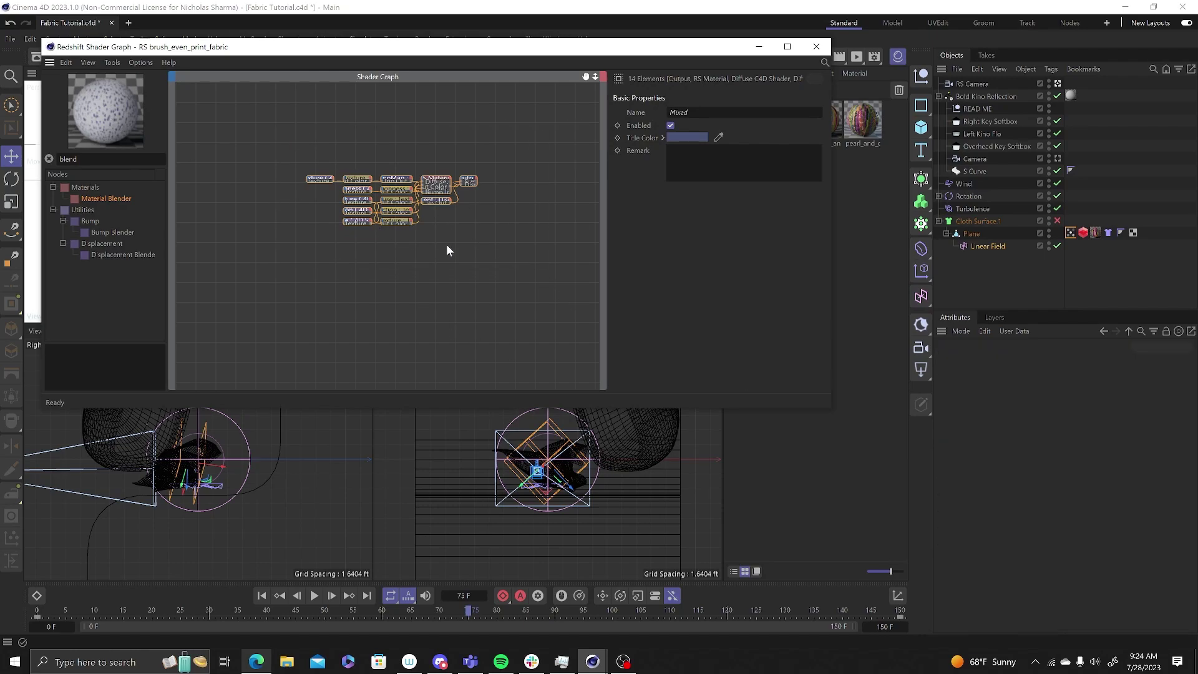
{"action": "left_click", "coordinate": [816, 46]}
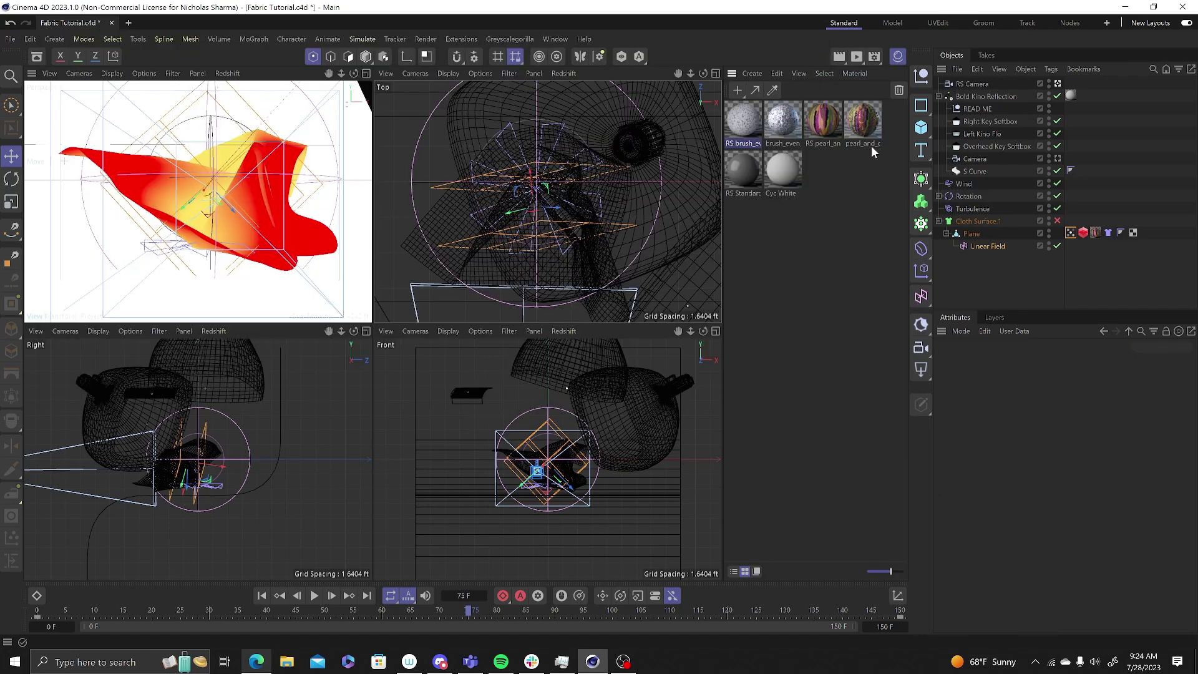
Step: Paste the copied nodes below the existing network in the RS pearl_and_glitter_embroidery shader graph and delete the duplicate Output node
{"action": "double_click", "coordinate": [823, 123]}
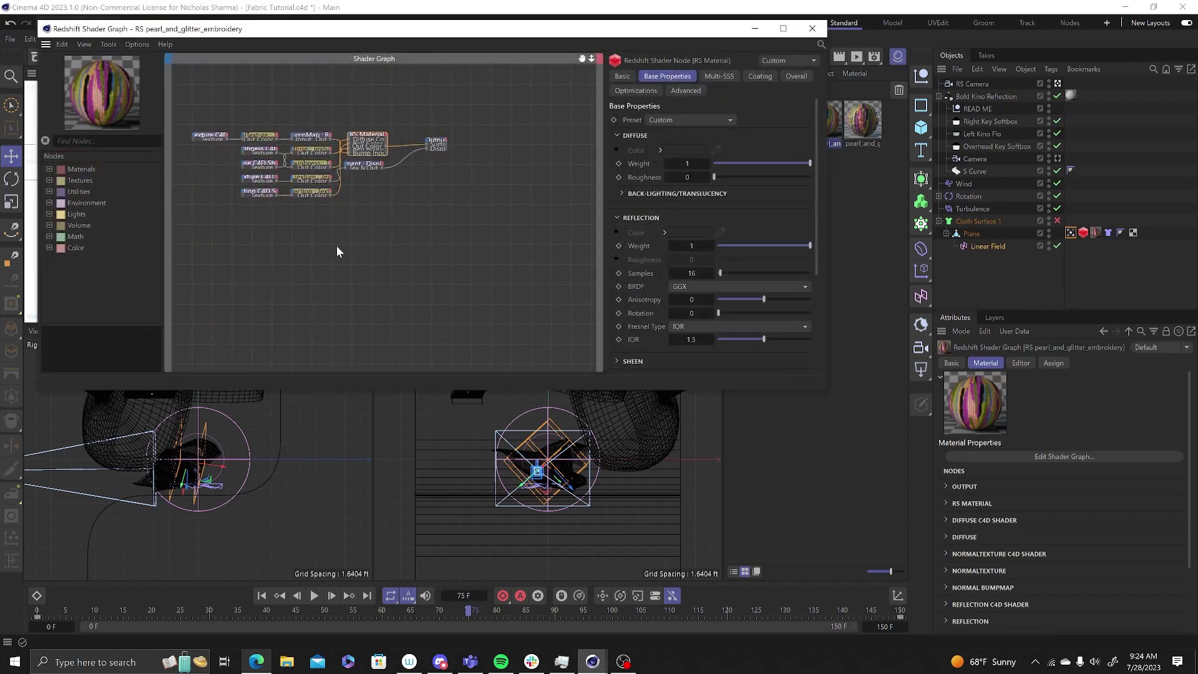
{"action": "key", "text": "ctrl+v"}
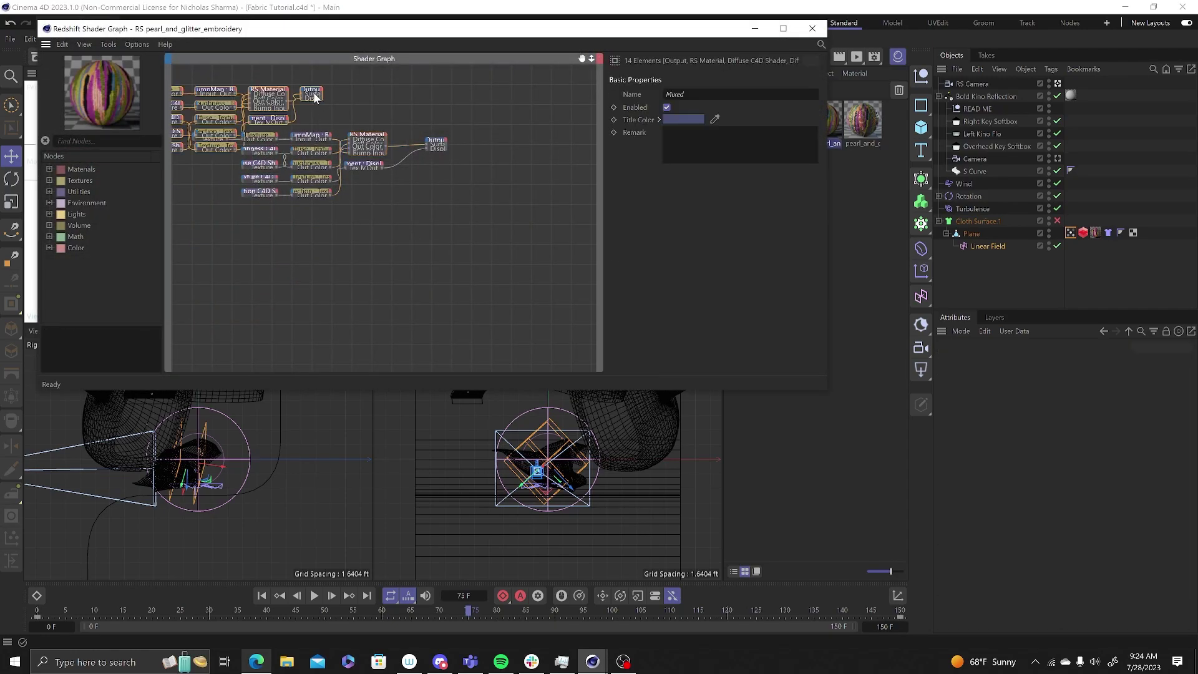
{"action": "left_click_drag", "start_coordinate": [315, 98], "coordinate": [437, 229]}
{"action": "left_click", "coordinate": [439, 273]}
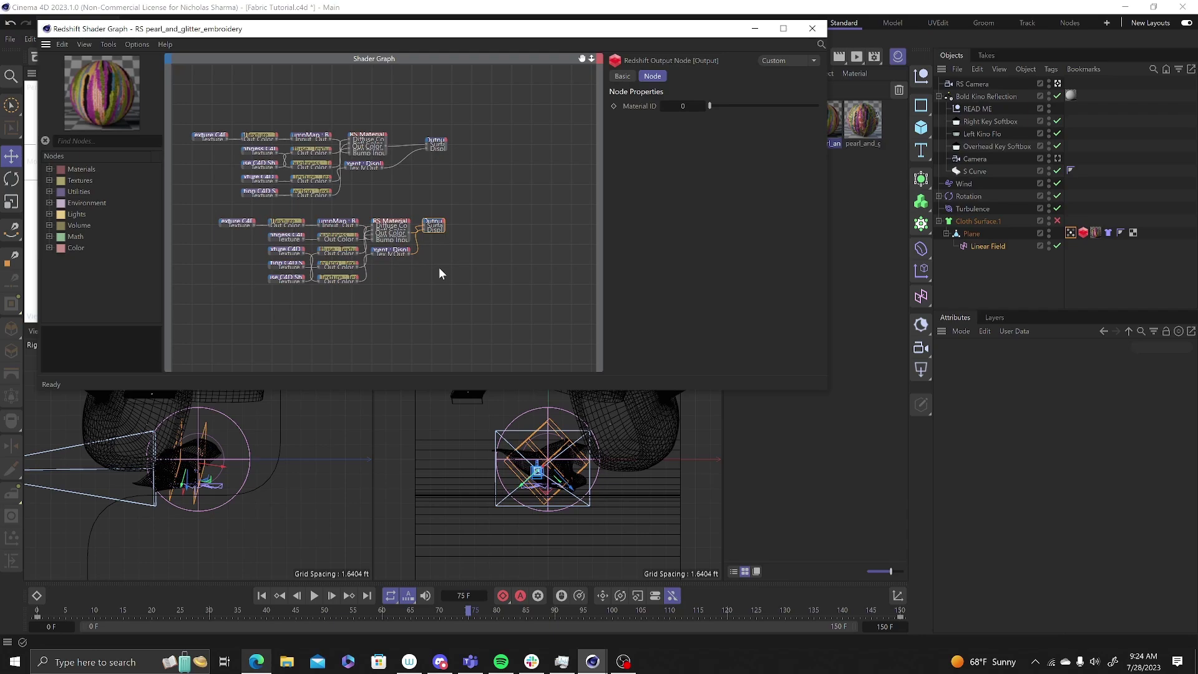
{"action": "key", "text": "Delete"}
Step: Search the nodes for "blender" and add a Material Blender and a Displacement Blender to the shader graph
{"action": "left_click", "coordinate": [81, 141]}
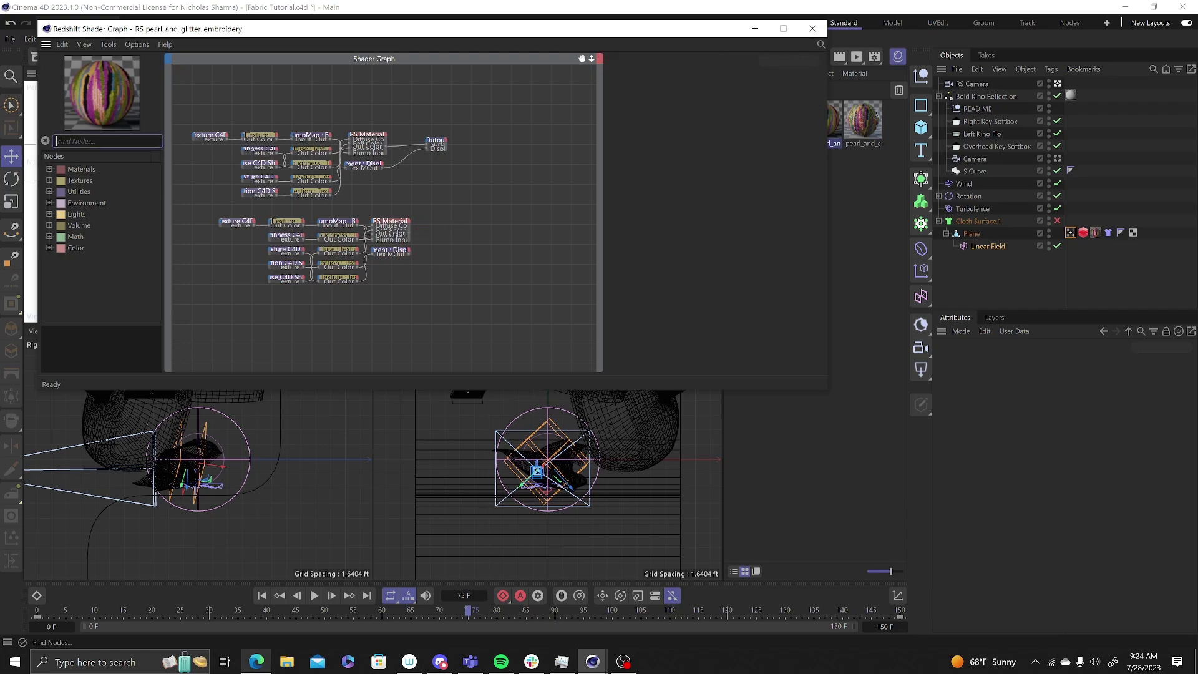
{"action": "type", "text": "blender"}
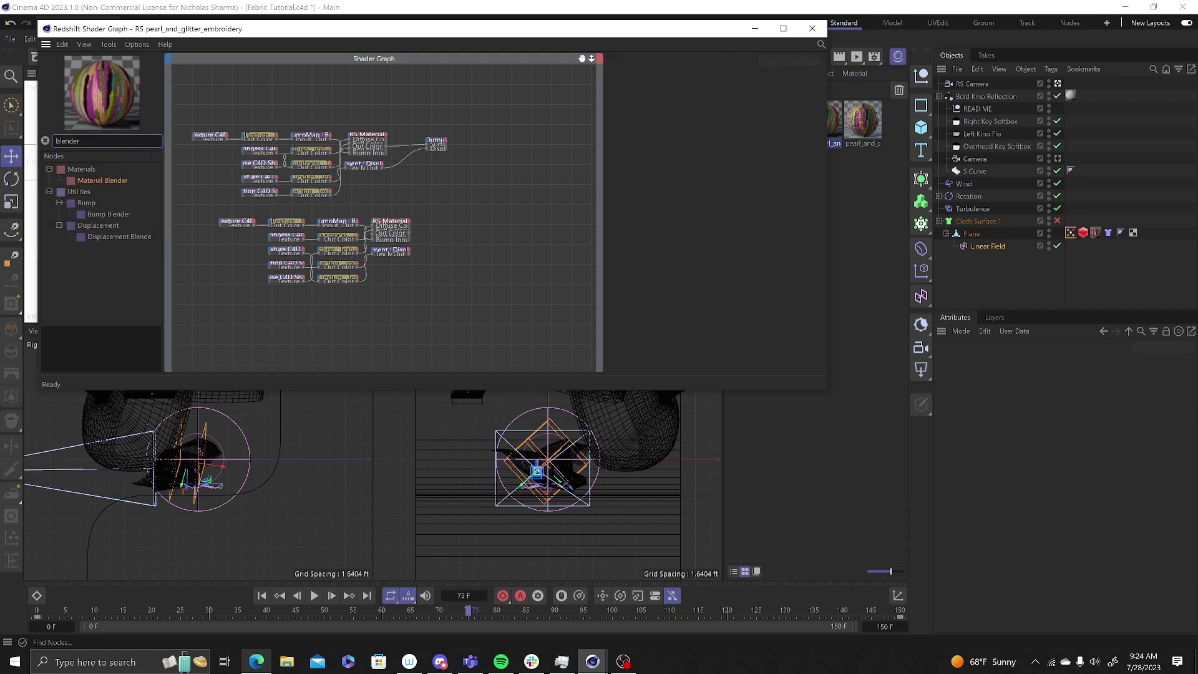
{"action": "left_click_drag", "start_coordinate": [96, 180], "coordinate": [434, 185]}
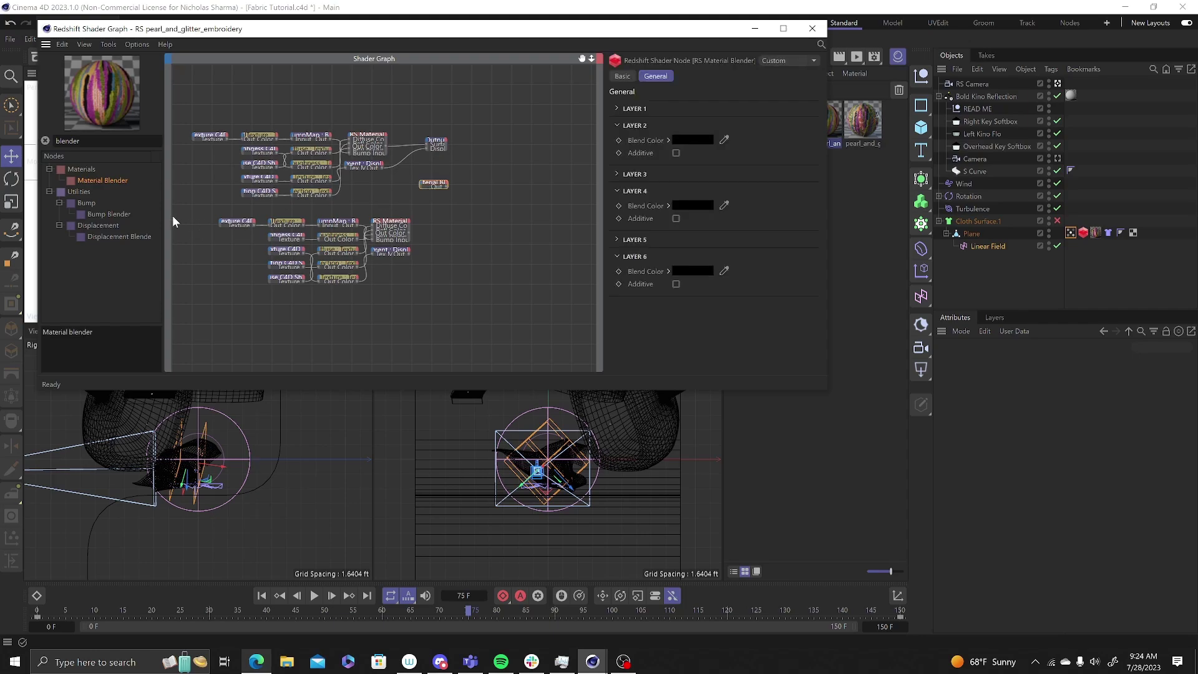
{"action": "left_click_drag", "start_coordinate": [129, 237], "coordinate": [453, 212]}
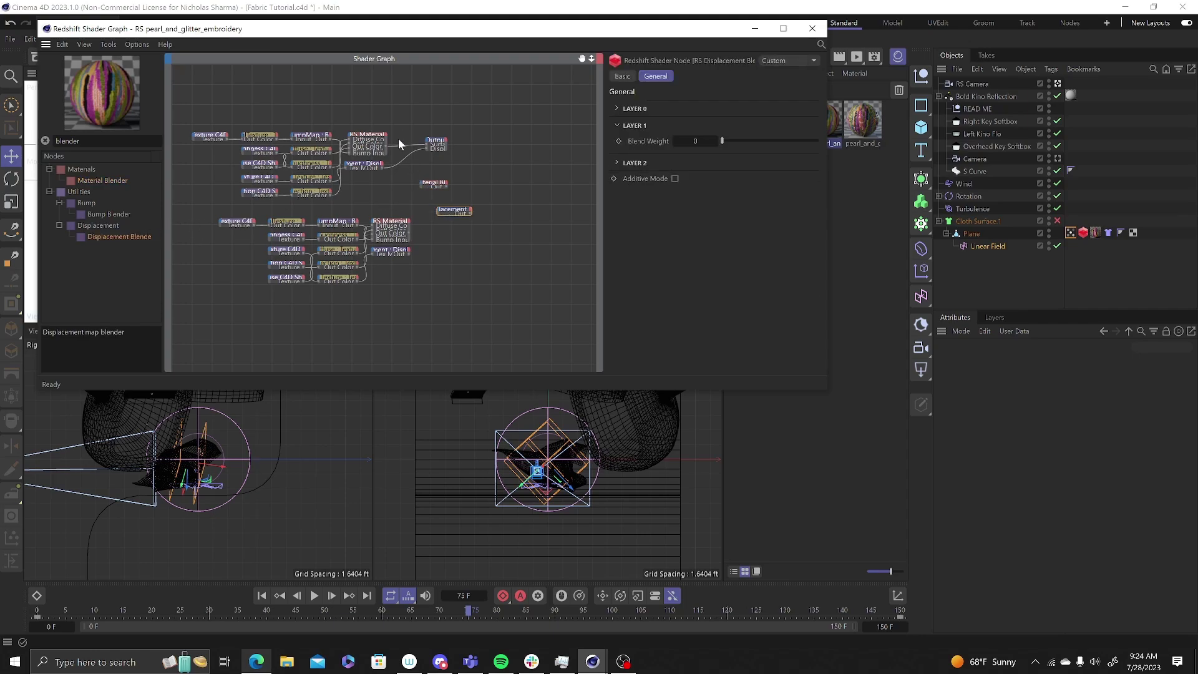
{"action": "left_click", "coordinate": [404, 172]}
Step: Connect the original RS Material to the Material Blender's Base Color and the pasted RS Material to Layer Color 1
{"action": "scroll", "coordinate": [405, 178], "scroll_direction": "up", "scroll_amount": 3}
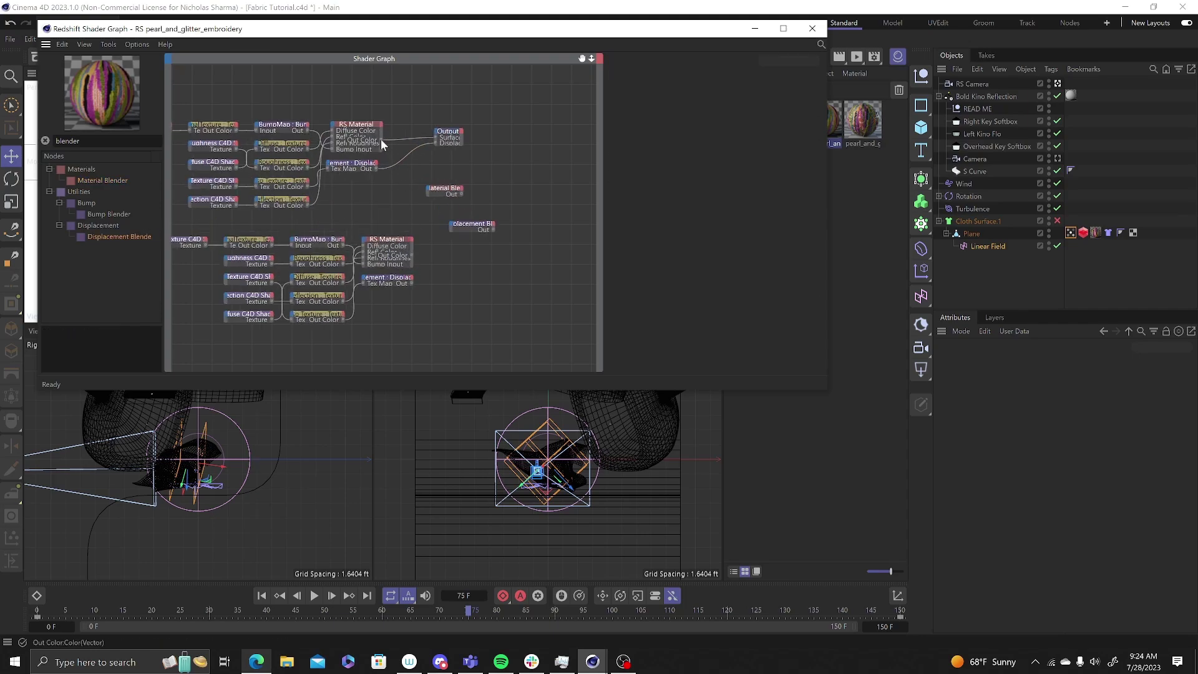
{"action": "left_click_drag", "start_coordinate": [381, 140], "coordinate": [431, 191]}
{"action": "mouse_move", "coordinate": [472, 216]}
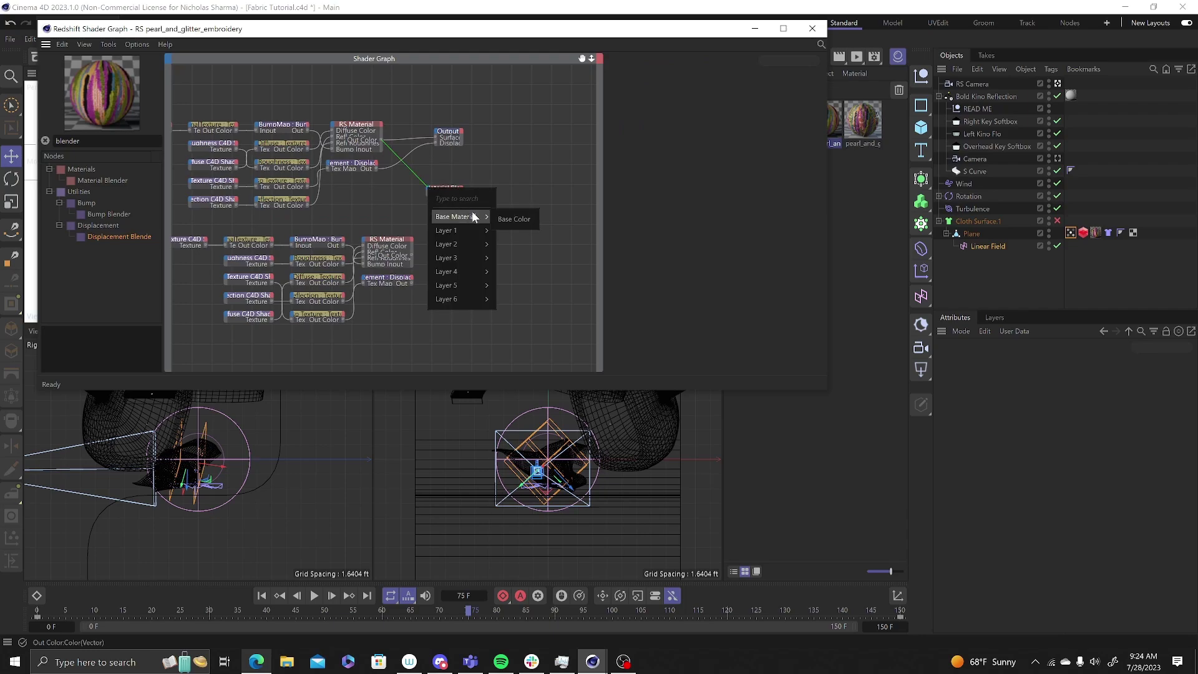
{"action": "left_click", "coordinate": [513, 218]}
{"action": "left_click_drag", "start_coordinate": [412, 254], "coordinate": [430, 193]}
{"action": "mouse_move", "coordinate": [454, 232]}
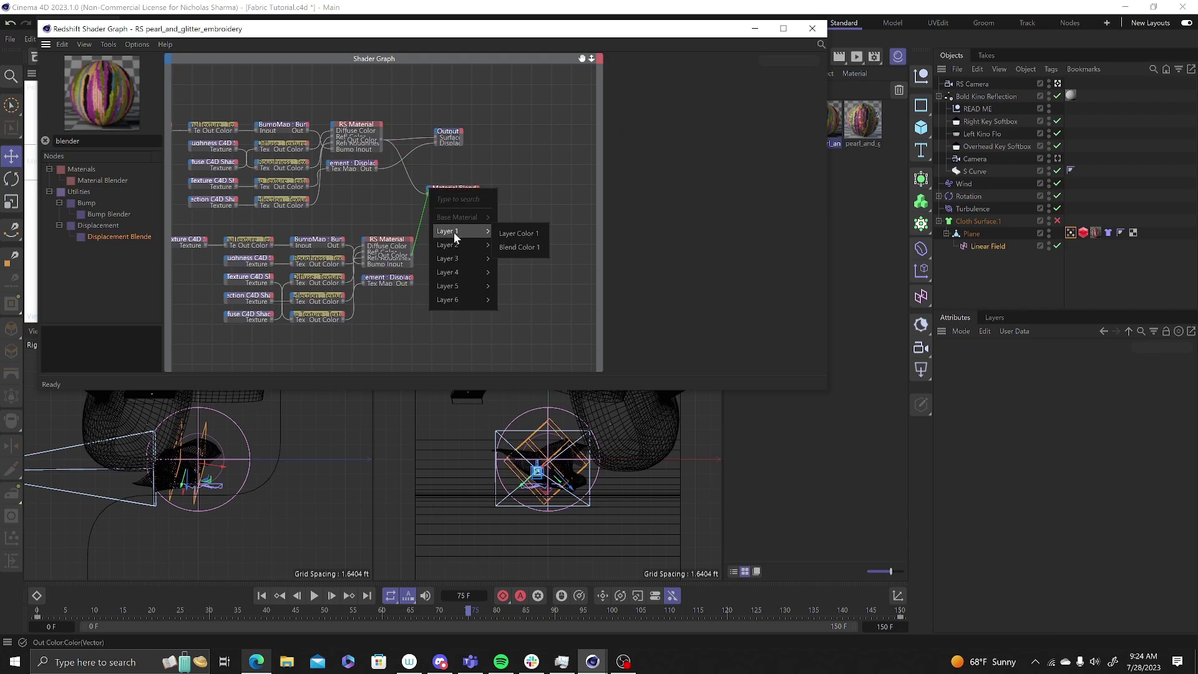
{"action": "left_click", "coordinate": [535, 233]}
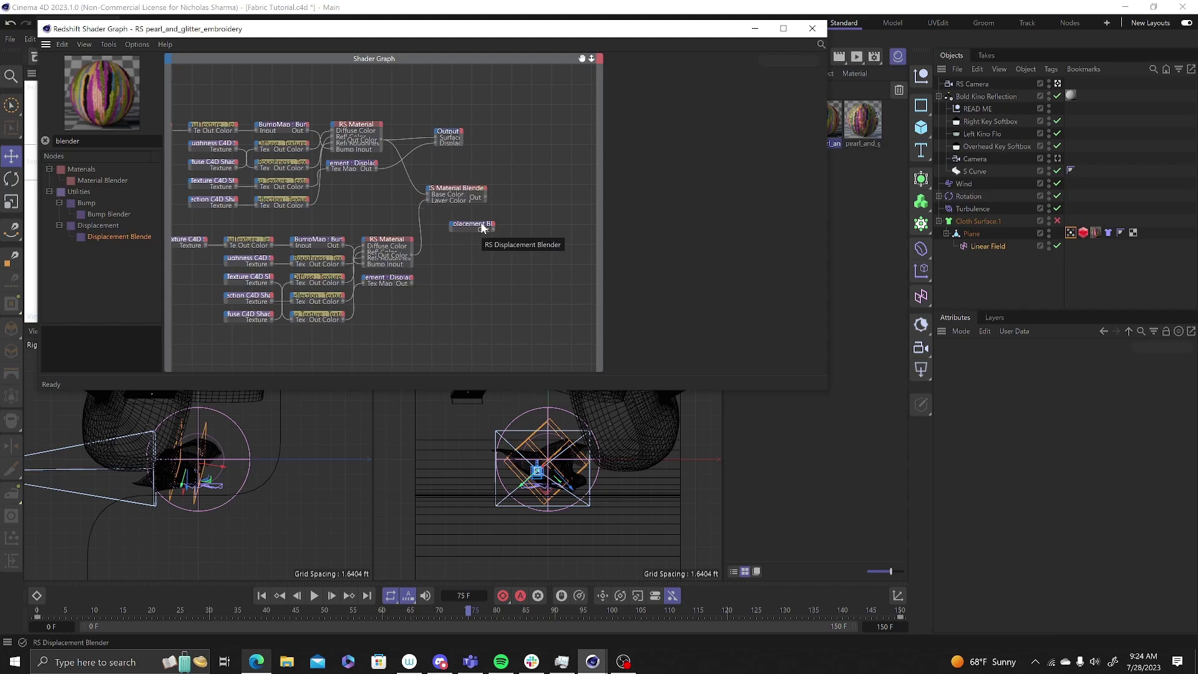
Step: Connect the original Displacement node to the Displacement Blender's Base Input and the pasted Displacement node to Displace Input 0
{"action": "left_click_drag", "start_coordinate": [482, 229], "coordinate": [495, 236]}
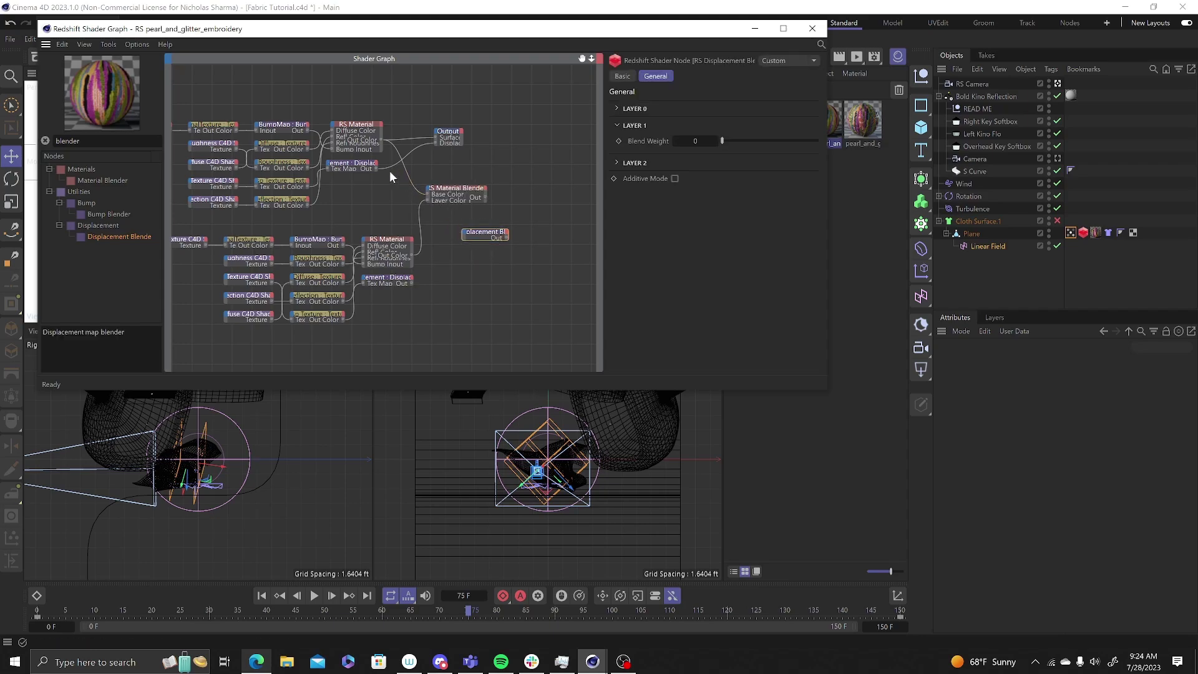
{"action": "left_click_drag", "start_coordinate": [375, 167], "coordinate": [464, 232]}
{"action": "left_click", "coordinate": [517, 244]}
{"action": "left_click", "coordinate": [411, 284]}
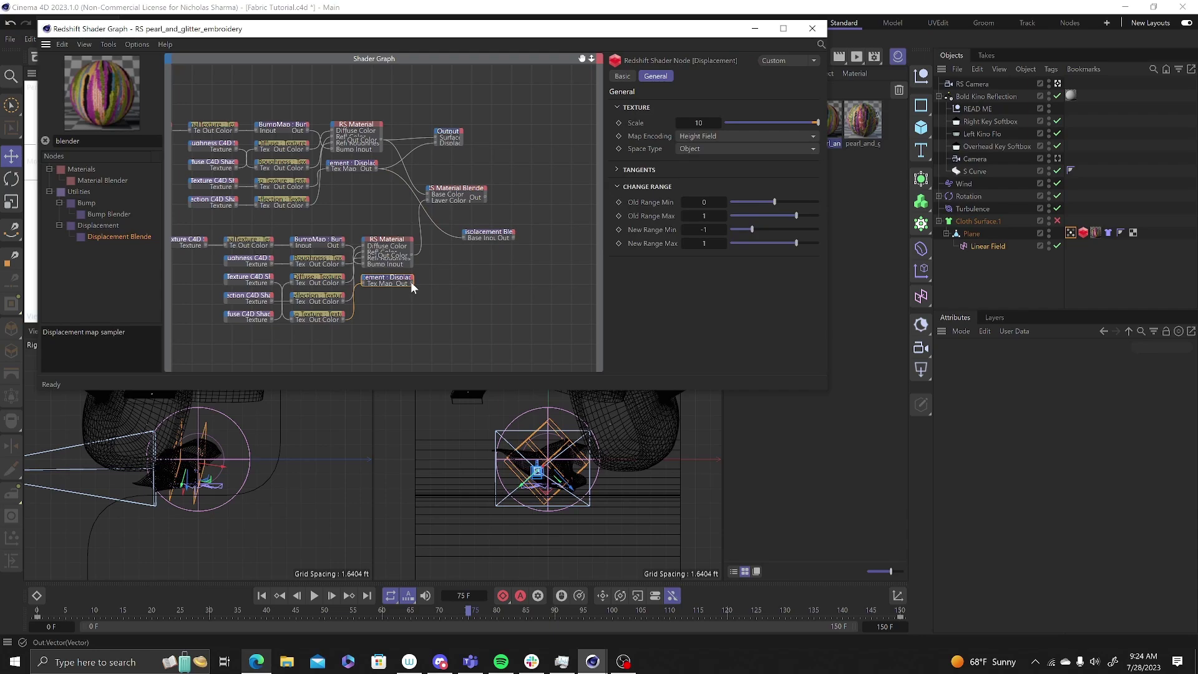
{"action": "left_click_drag", "start_coordinate": [462, 231], "coordinate": [462, 232]}
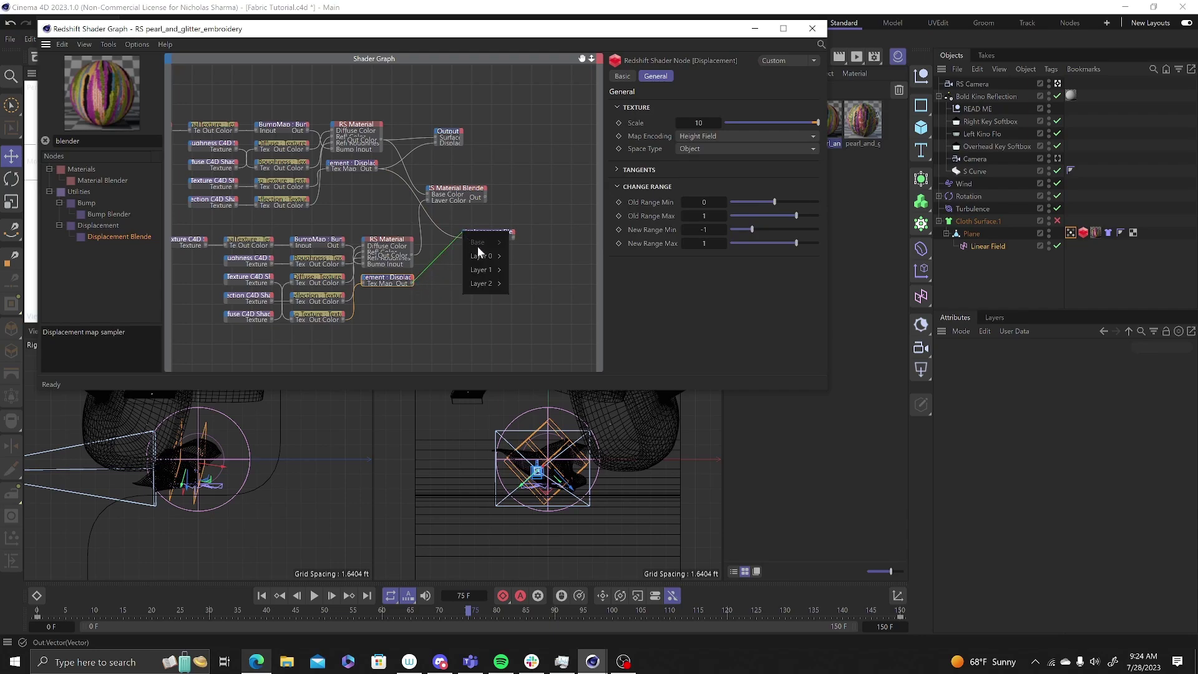
{"action": "mouse_move", "coordinate": [484, 256]}
{"action": "left_click", "coordinate": [532, 260]}
{"action": "left_click", "coordinate": [398, 211]}
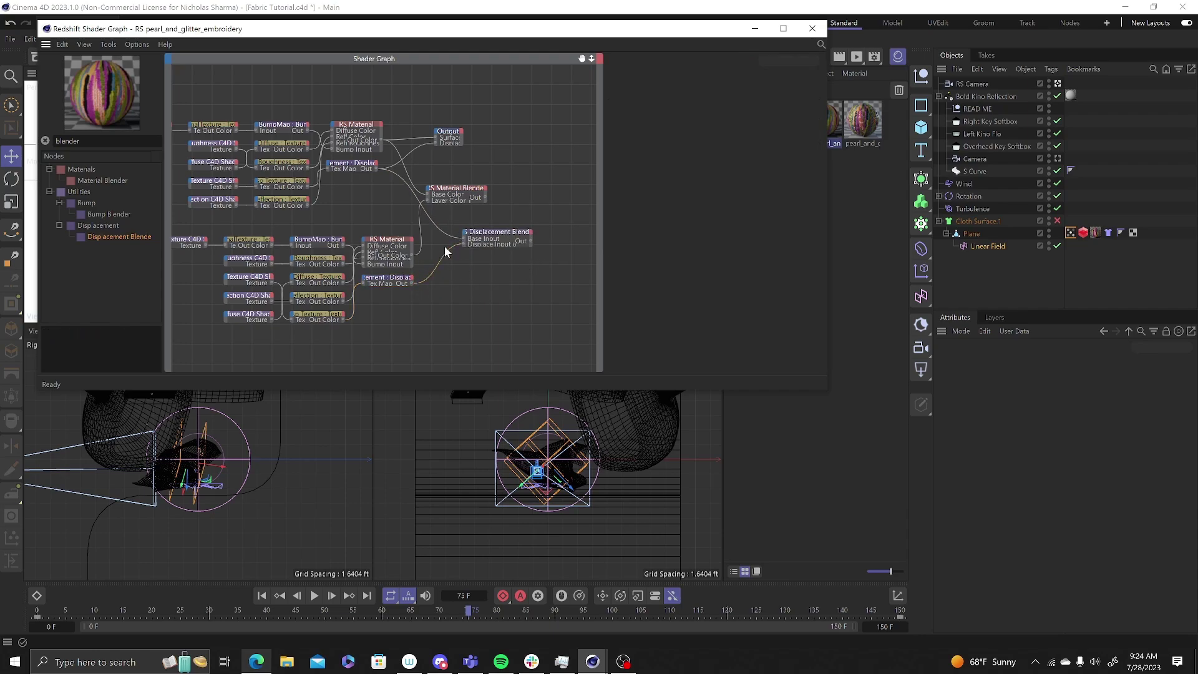
Step: Add a Vertex Attribute node and connect its Out Color to the Material Blender's Blend Color 1 and the Displacement Blender's Displace Weight 0
{"action": "scroll", "coordinate": [398, 211], "scroll_direction": "up", "scroll_amount": 1}
{"action": "double_click", "coordinate": [69, 141]}
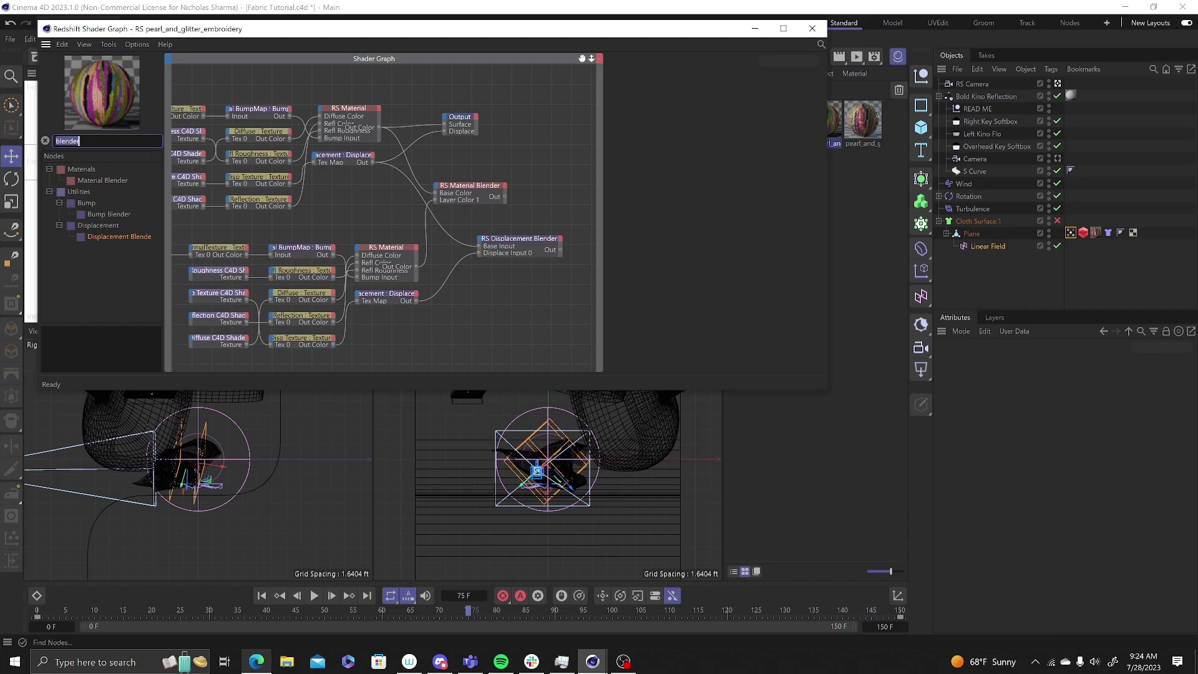
{"action": "type", "text": "vertex"}
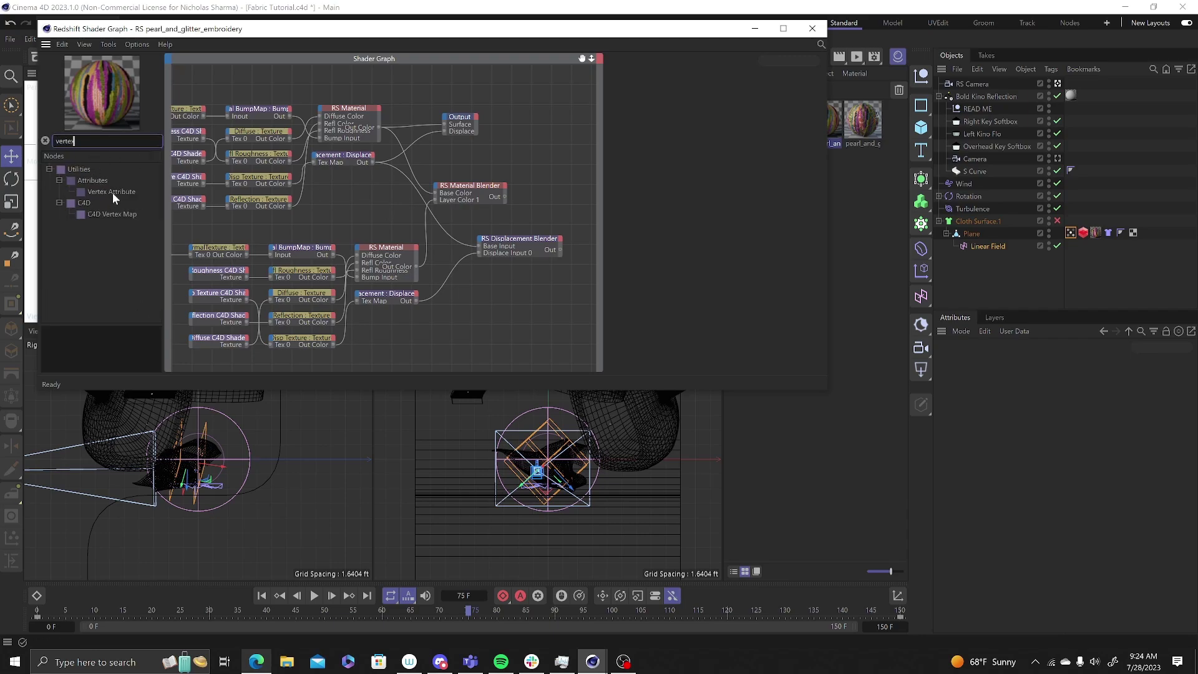
{"action": "left_click_drag", "start_coordinate": [113, 192], "coordinate": [436, 185]}
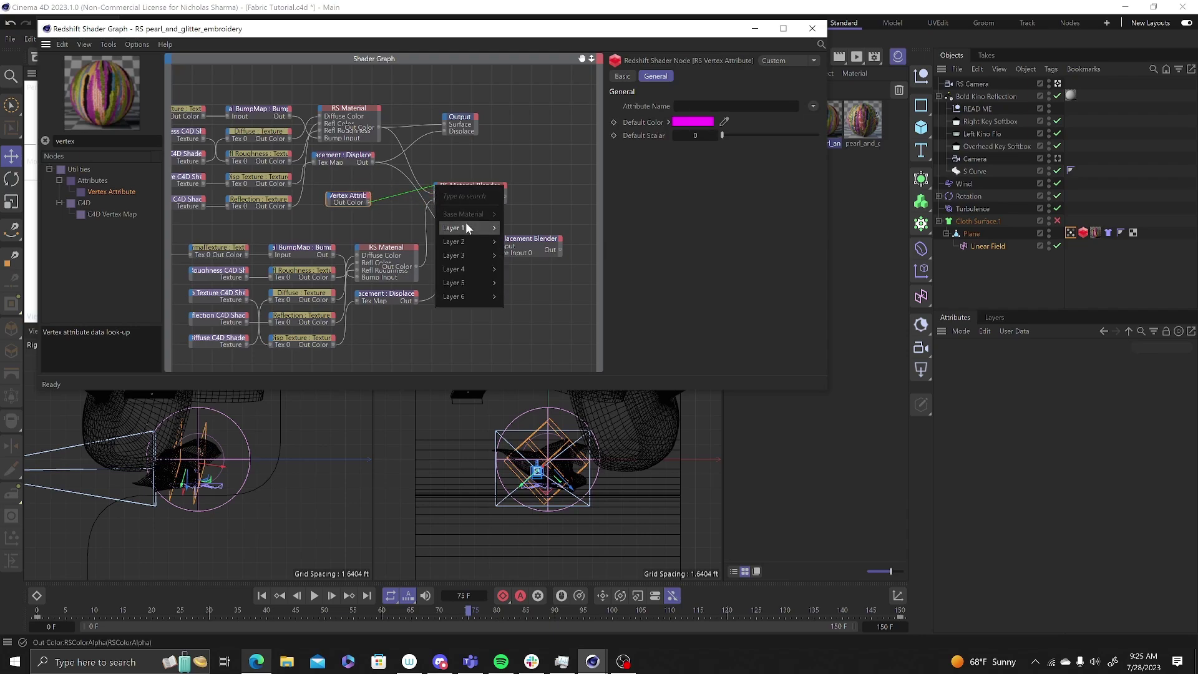
{"action": "mouse_move", "coordinate": [466, 227]}
{"action": "left_click", "coordinate": [521, 242]}
{"action": "left_click_drag", "start_coordinate": [368, 201], "coordinate": [483, 248]}
{"action": "mouse_move", "coordinate": [510, 265]}
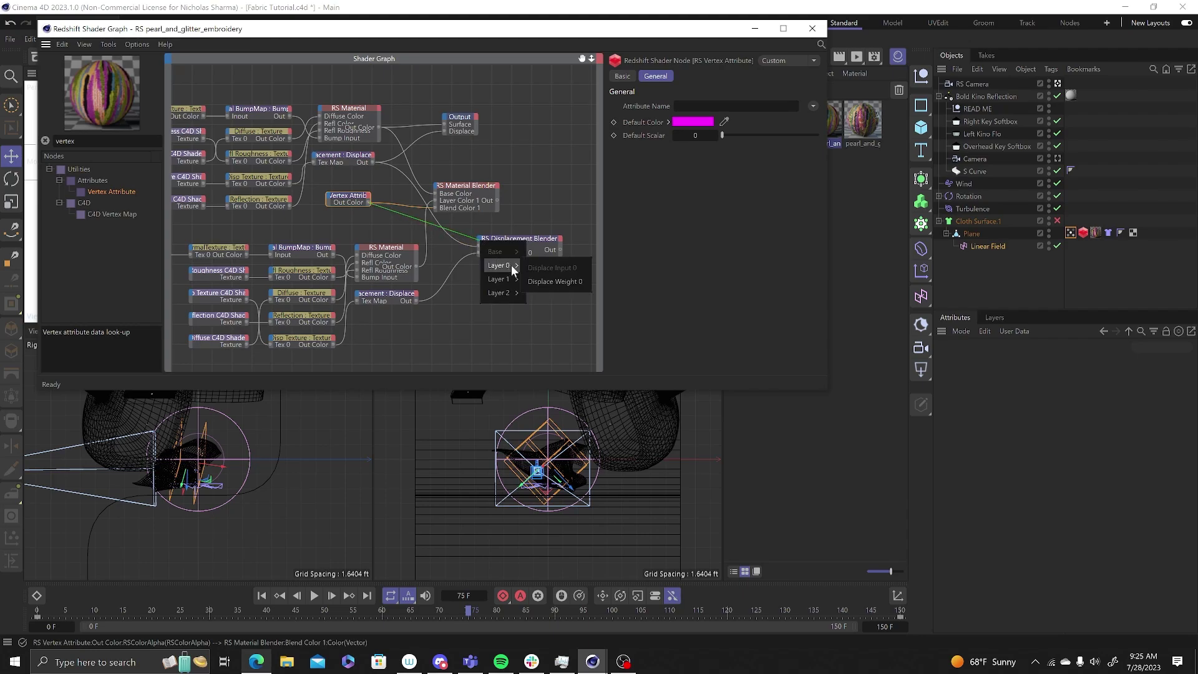
{"action": "left_click", "coordinate": [552, 281]}
Step: Move the Output node aside and connect the Material Blender to its Surface input and the Displacement Blender to its Displacement input
{"action": "scroll", "coordinate": [537, 187], "scroll_direction": "down", "scroll_amount": 2}
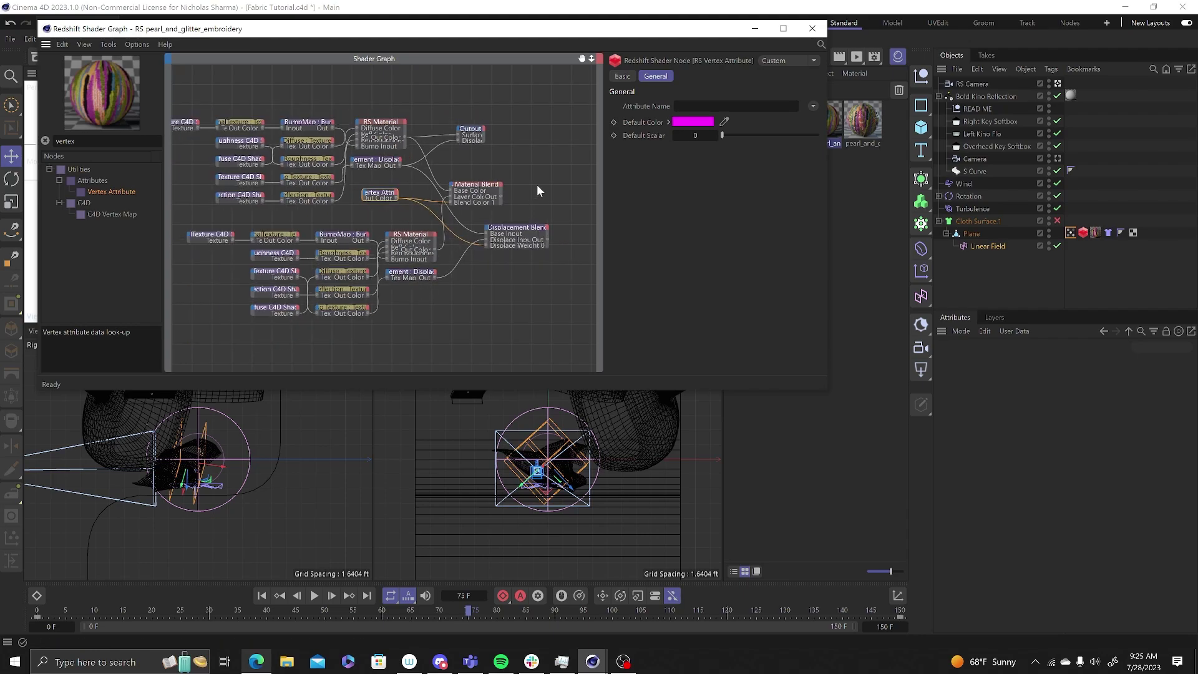
{"action": "left_click_drag", "start_coordinate": [525, 191], "coordinate": [537, 189]}
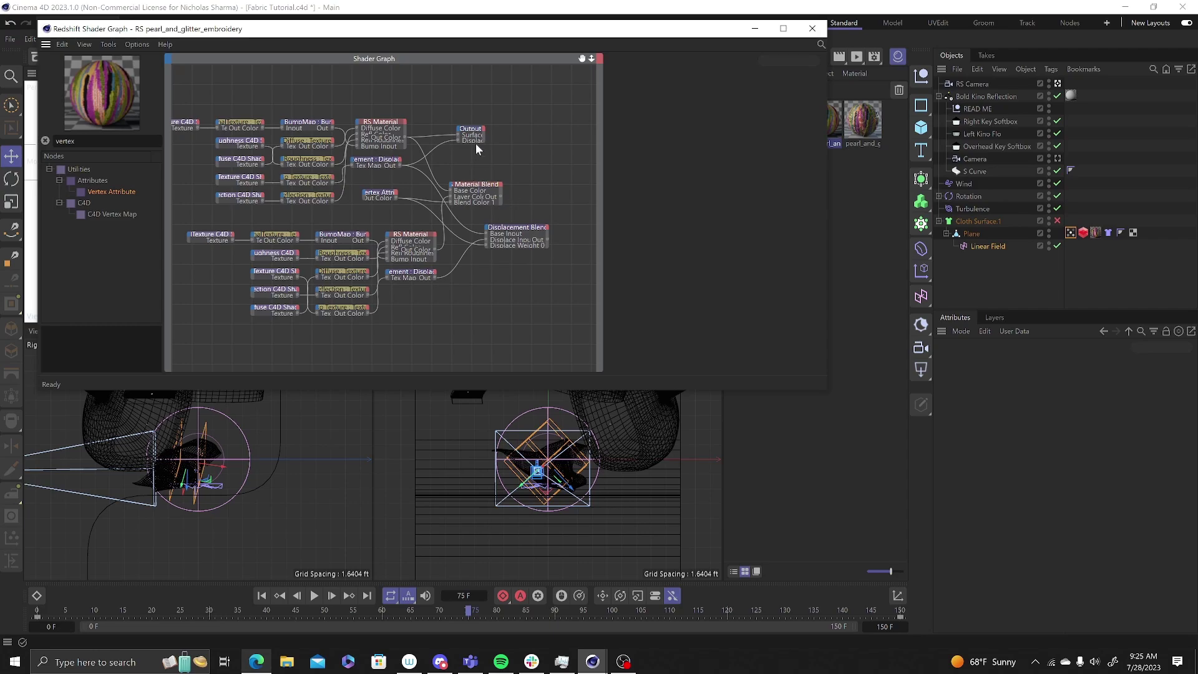
{"action": "left_click_drag", "start_coordinate": [476, 134], "coordinate": [552, 153]}
{"action": "middle_click_drag", "start_coordinate": [592, 163], "coordinate": [516, 176]}
{"action": "left_click", "coordinate": [399, 211]}
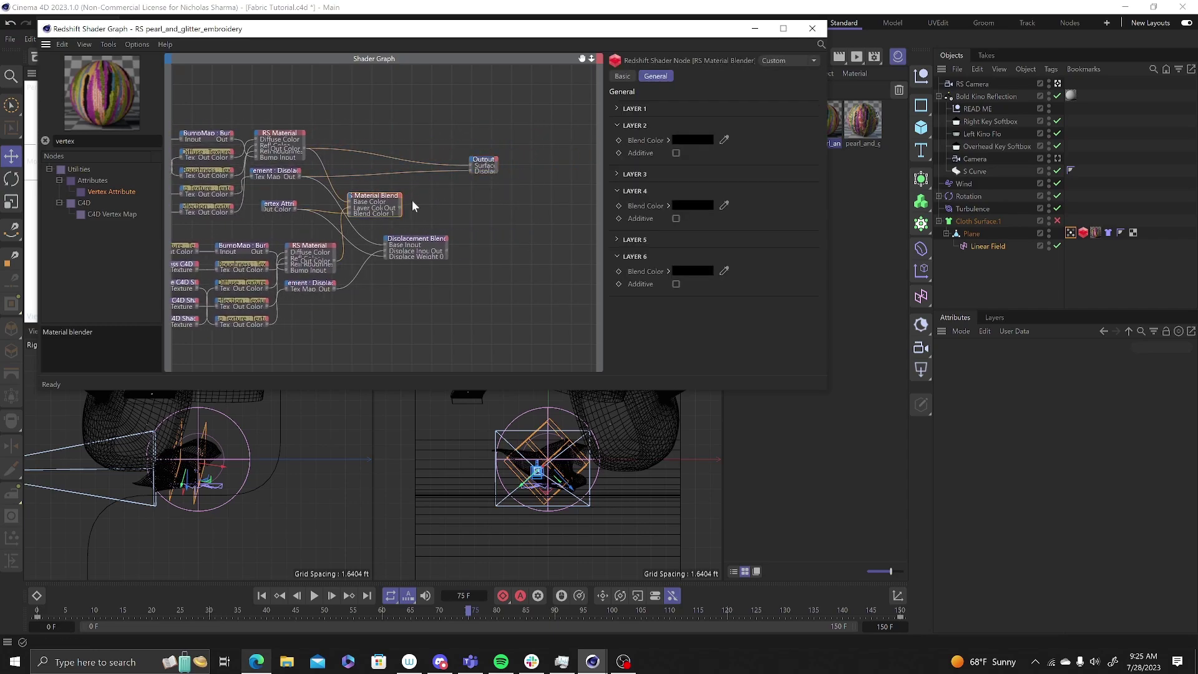
{"action": "left_click_drag", "start_coordinate": [465, 170], "coordinate": [470, 164]}
{"action": "left_click_drag", "start_coordinate": [451, 248], "coordinate": [470, 170]}
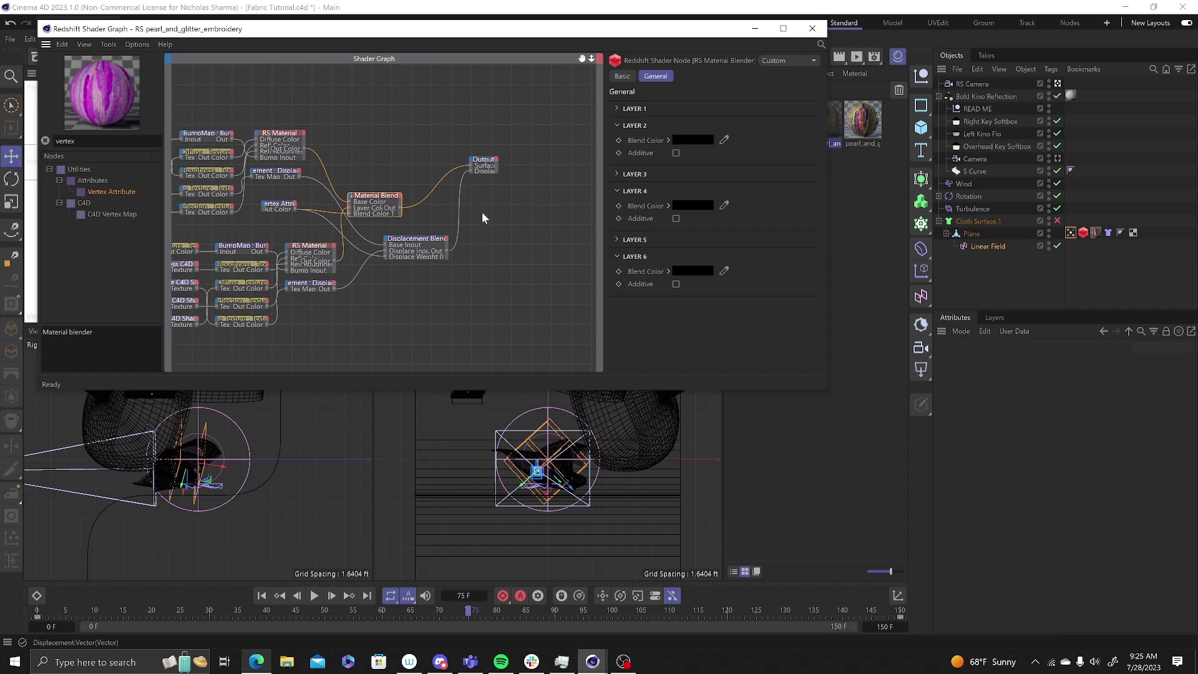
Step: Assign the plane's Vertex Map tag as the Vertex Attribute node's Attribute Name and minimize the shader graph
{"action": "left_click", "coordinate": [276, 206]}
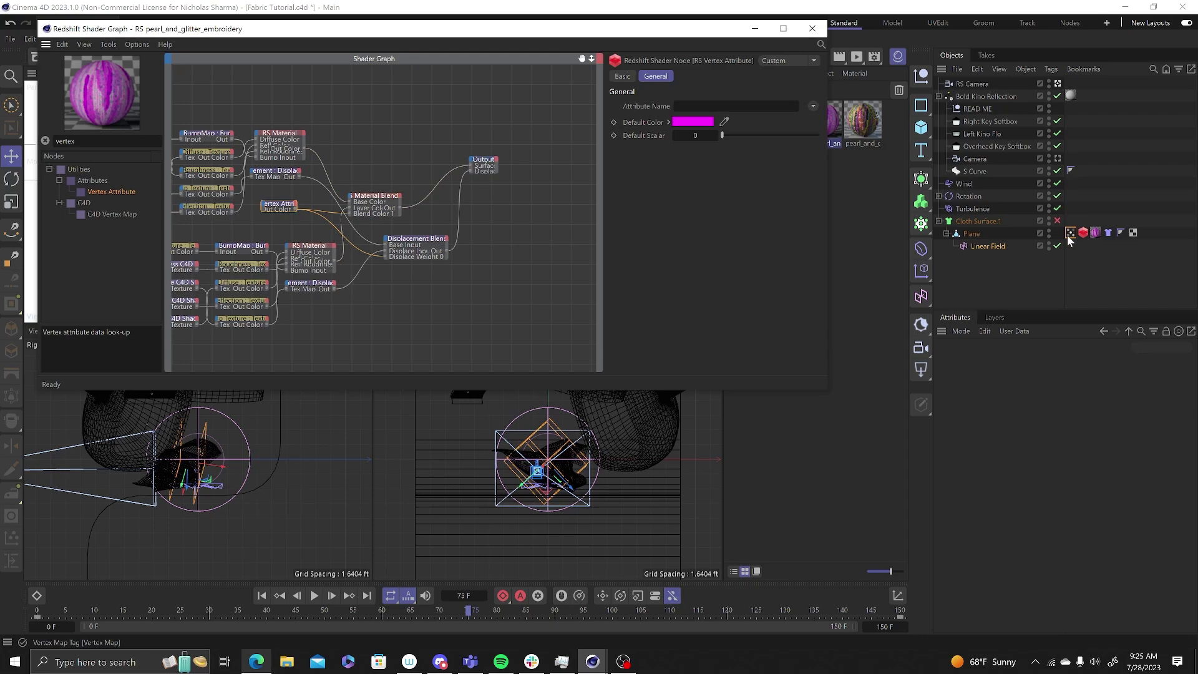
{"action": "left_click_drag", "start_coordinate": [1069, 233], "coordinate": [714, 113]}
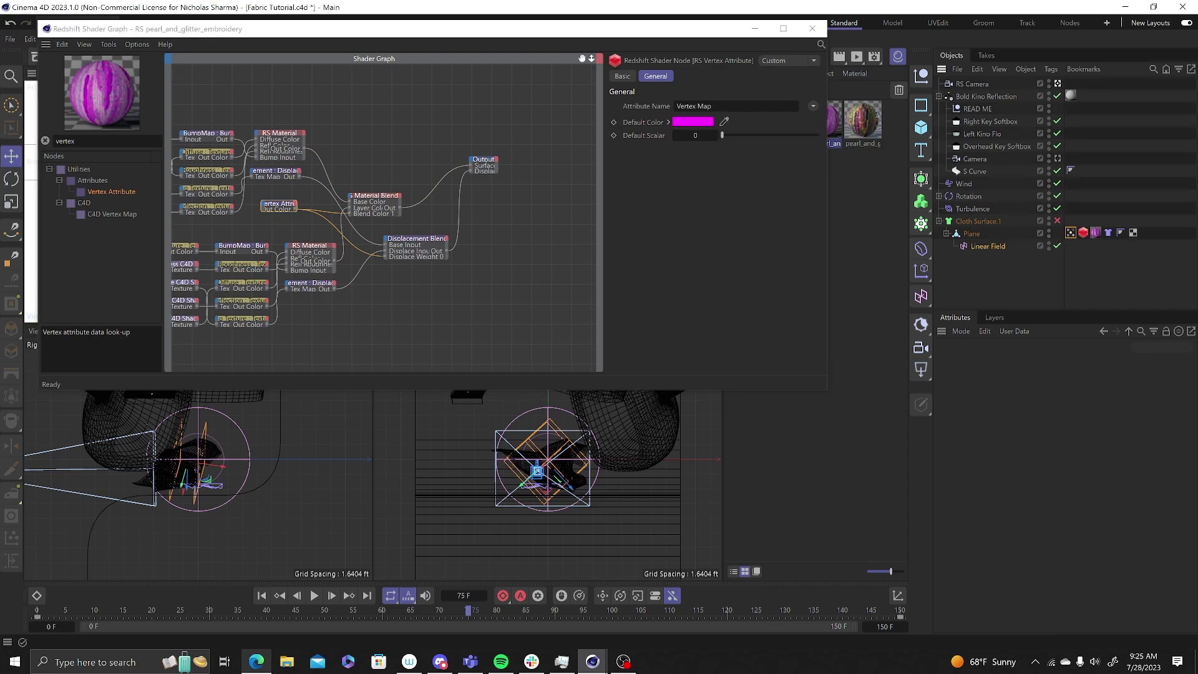
{"action": "left_click", "coordinate": [759, 30]}
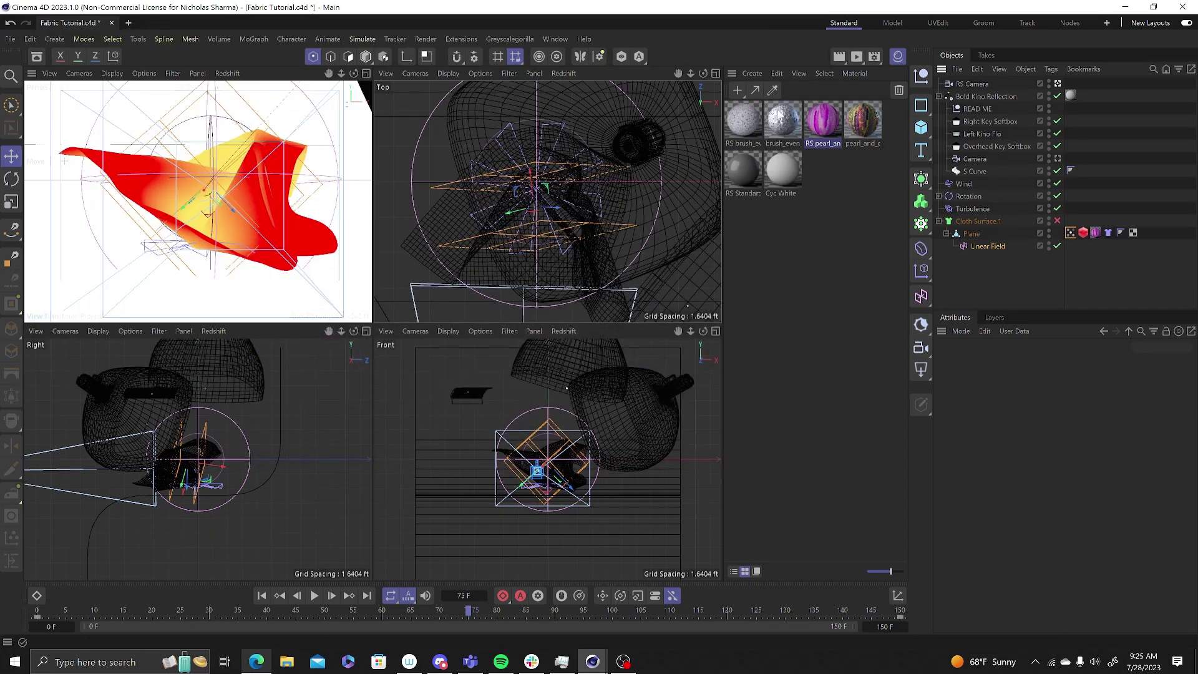
Step: Open the Redshift RenderView and start a progressive render of the blended fabric
{"action": "left_click", "coordinate": [855, 57]}
{"action": "left_click", "coordinate": [905, 74]}
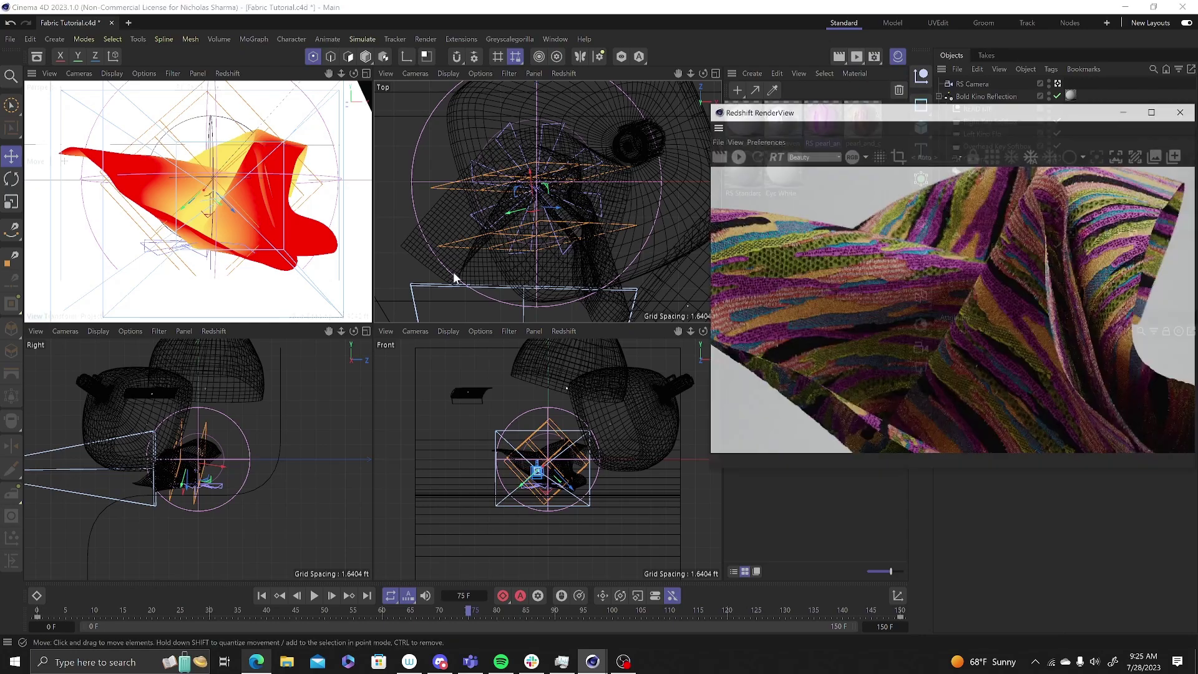
{"action": "left_click_drag", "start_coordinate": [848, 114], "coordinate": [446, 135]}
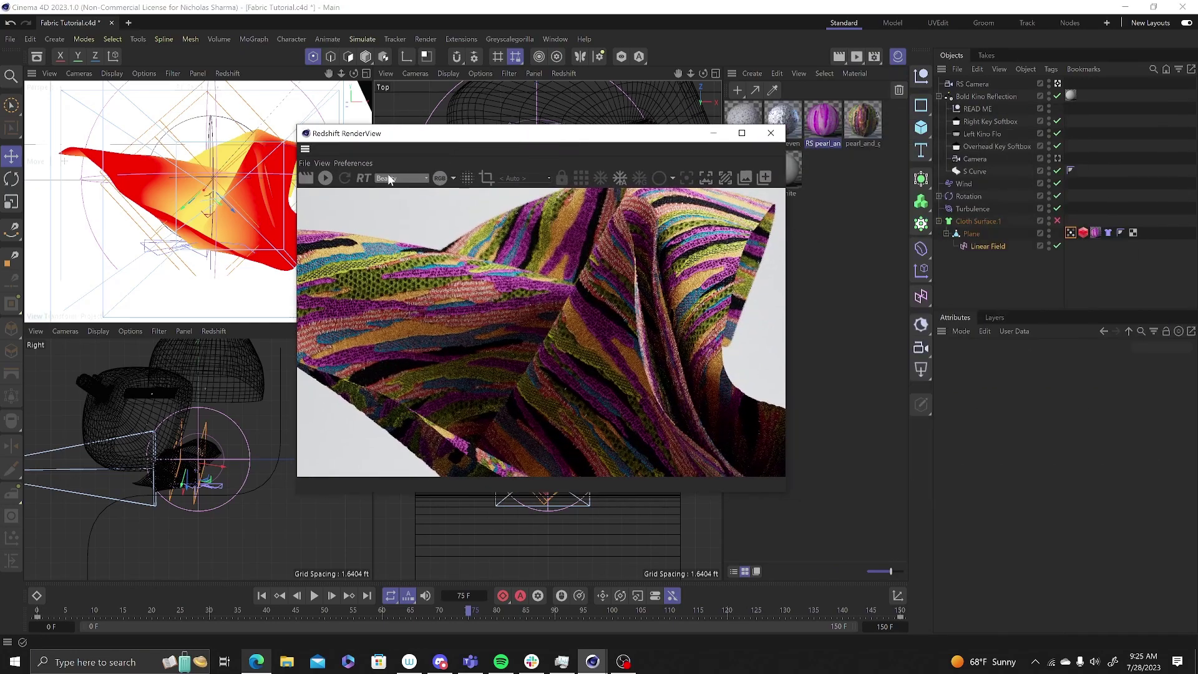
{"action": "left_click", "coordinate": [327, 178]}
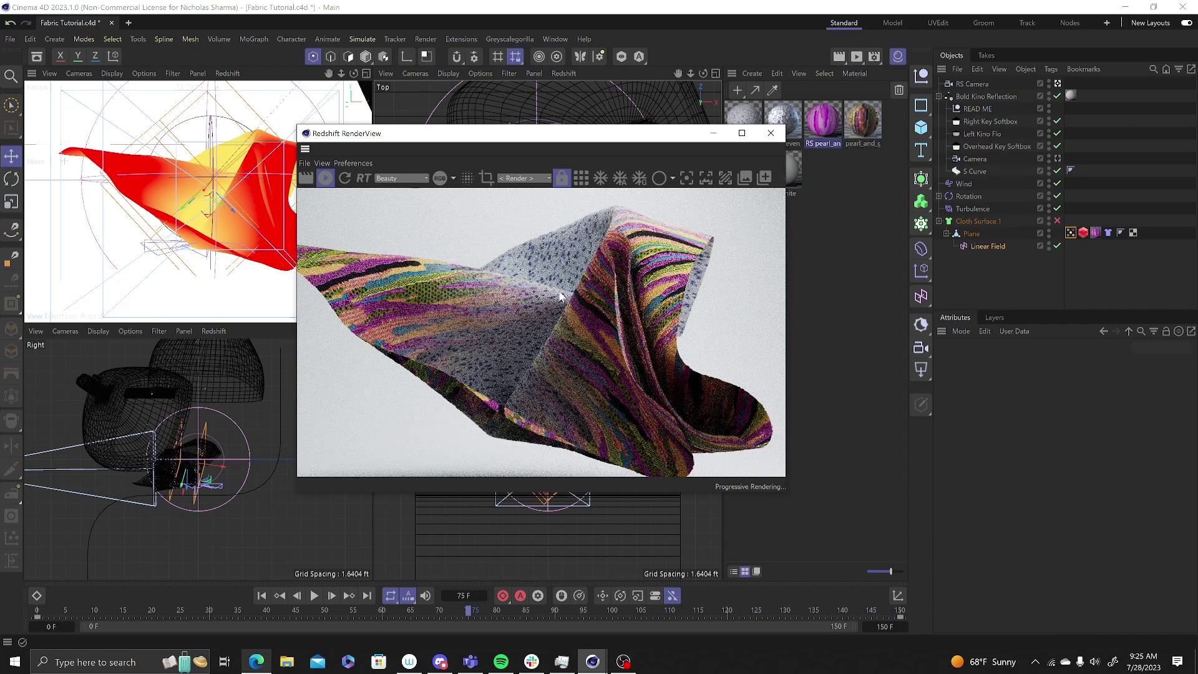
Step: Move the Linear Field toward the camera in the Top view, keeping the RenderView clear of it to check the fabric blend
{"action": "left_click_drag", "start_coordinate": [398, 134], "coordinate": [215, 239]}
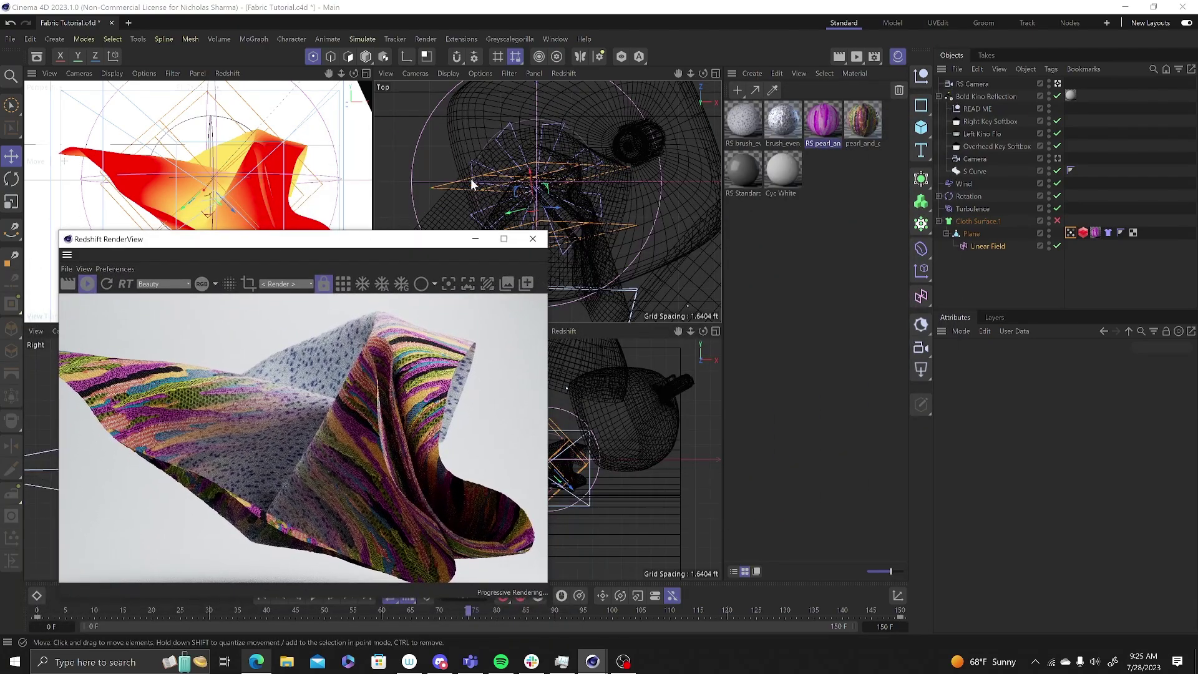
{"action": "left_click_drag", "start_coordinate": [529, 178], "coordinate": [557, 250]}
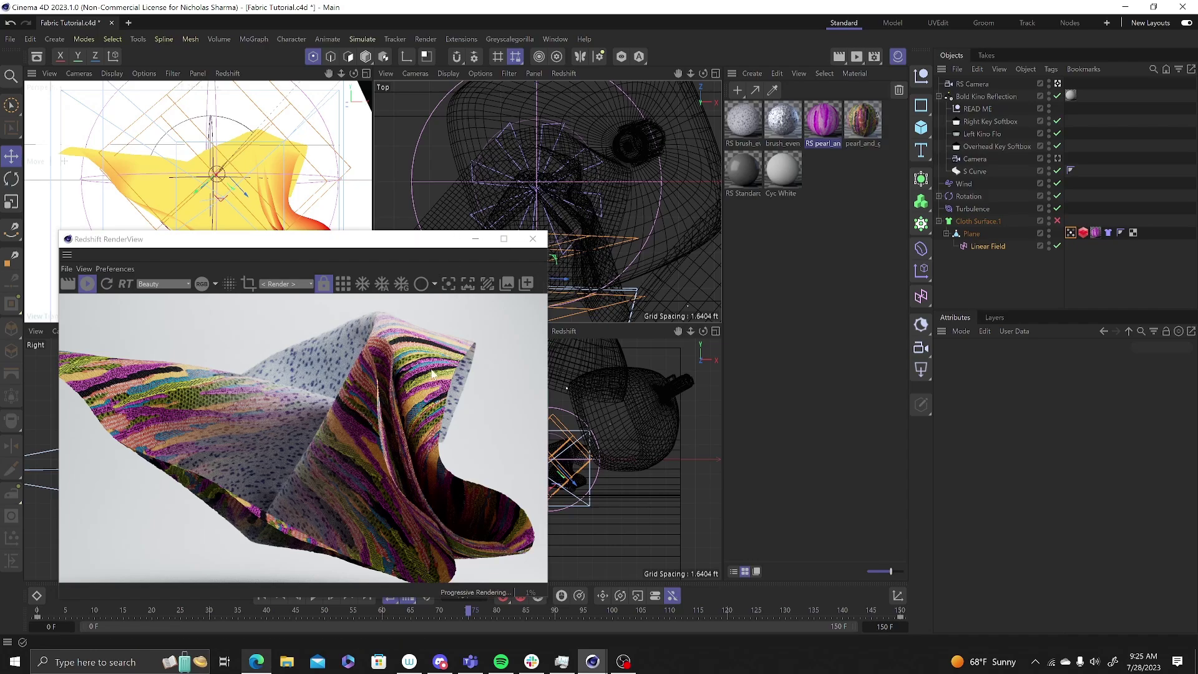
{"action": "left_click_drag", "start_coordinate": [298, 256], "coordinate": [289, 178]}
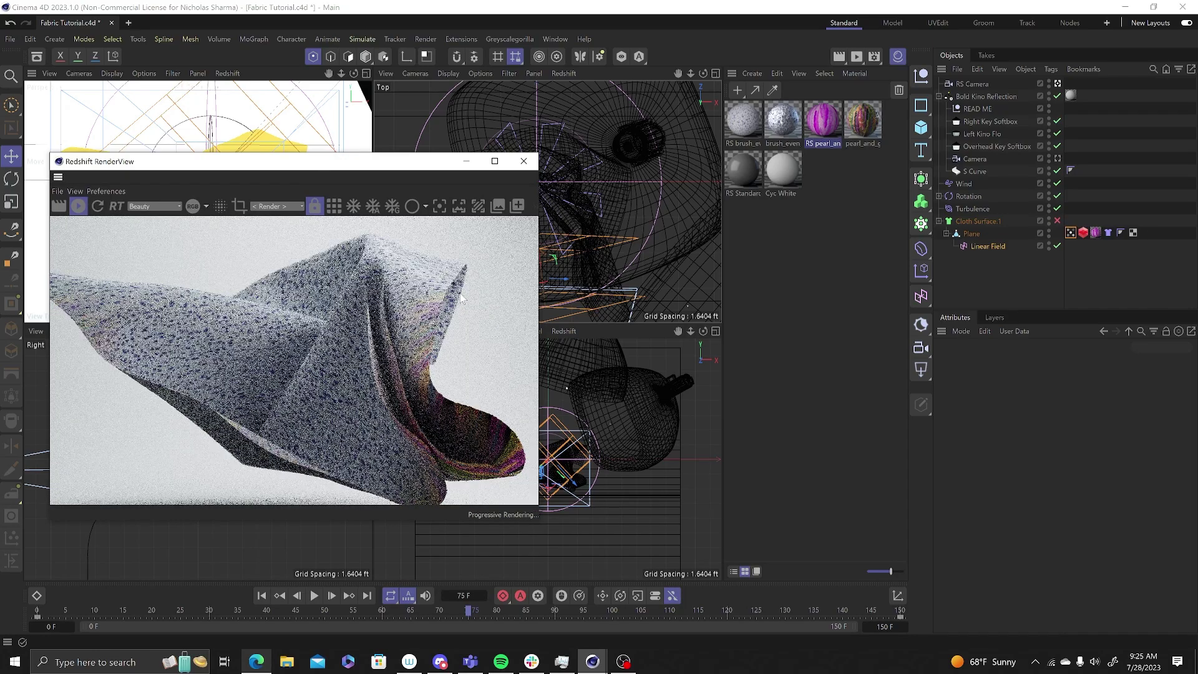
Step: Shift the Linear Field slightly back toward the cloth's centre in the Top view and refresh the progressive render
{"action": "left_click_drag", "start_coordinate": [470, 164], "coordinate": [421, 154]}
{"action": "left_click_drag", "start_coordinate": [537, 256], "coordinate": [537, 235]}
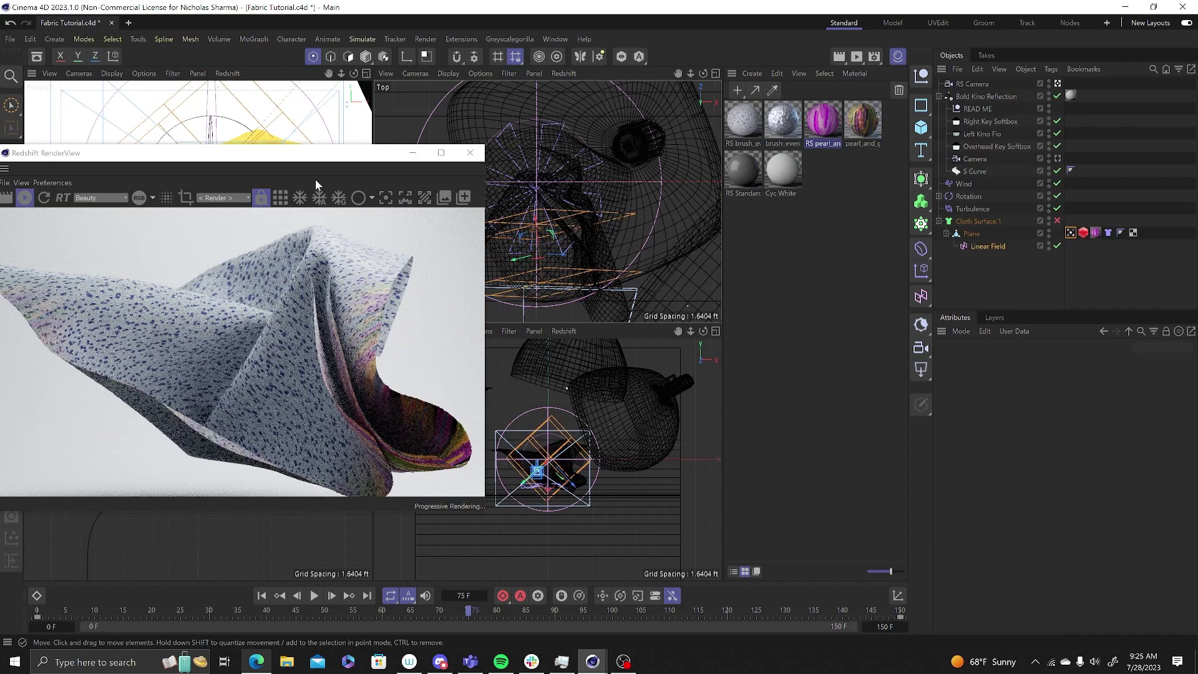
{"action": "left_click", "coordinate": [25, 197]}
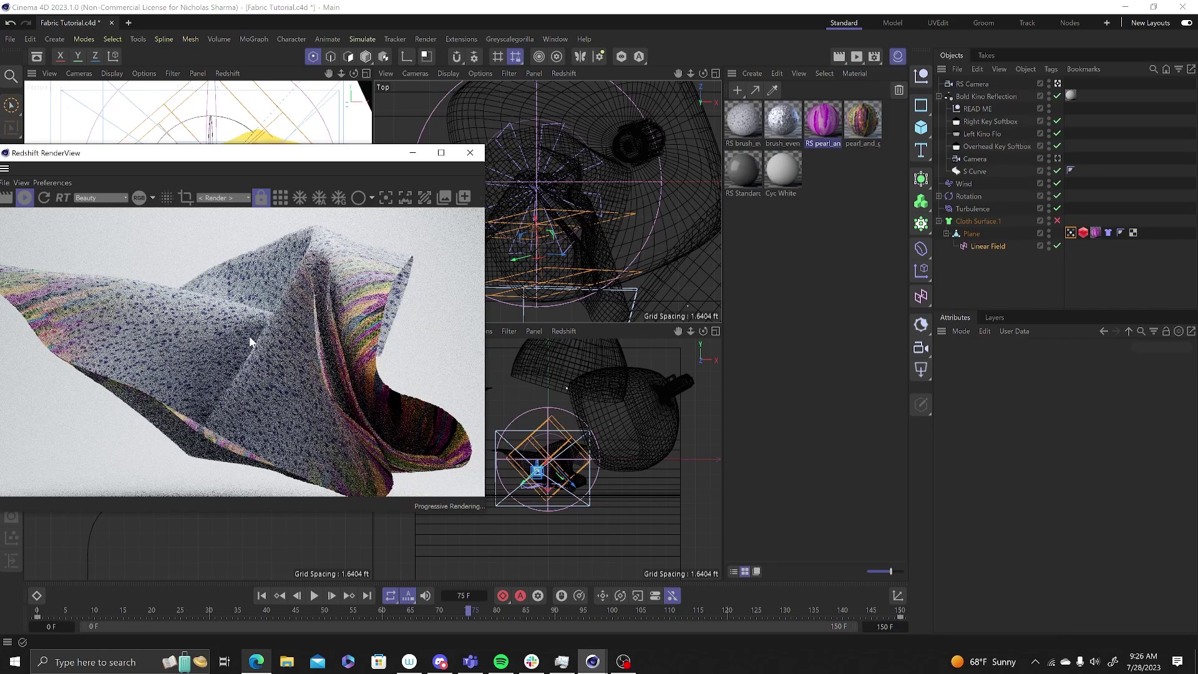
{"action": "left_click_drag", "start_coordinate": [262, 164], "coordinate": [269, 162]}
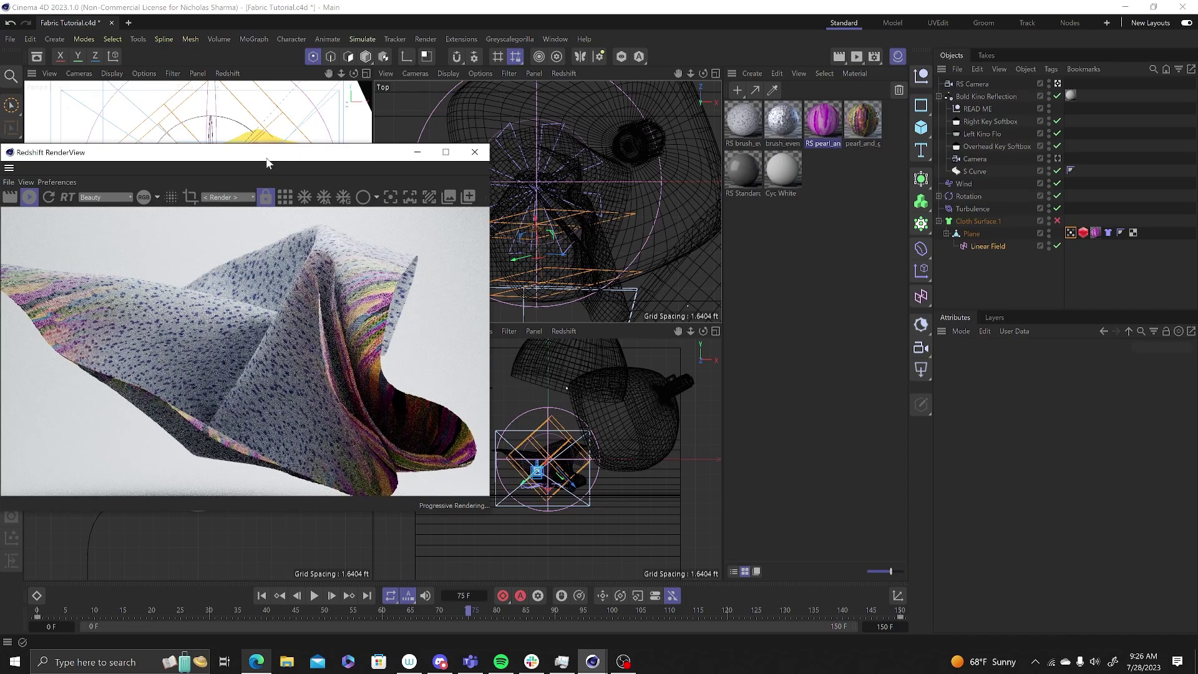